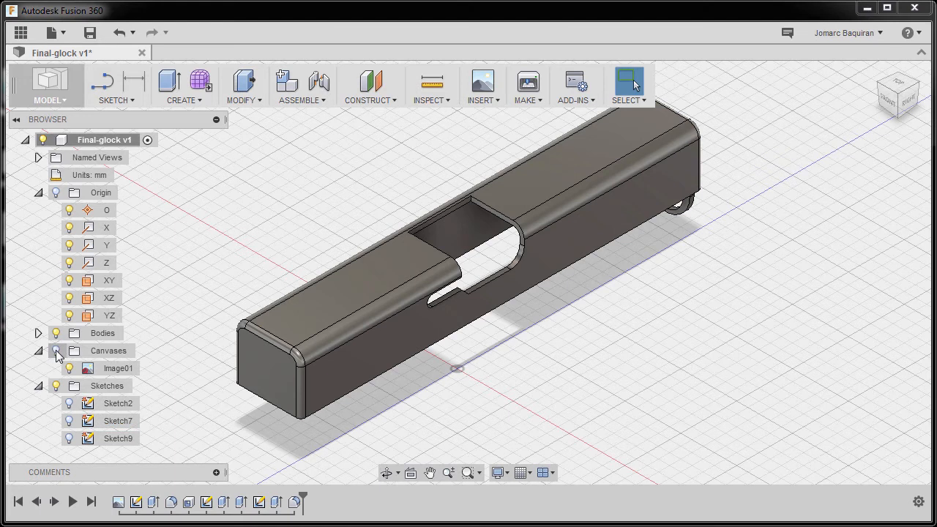
Start a line sketch on the flat right side face of the slide
click(910, 107)
scroll(340, 242, up, 5)
middle_drag(476, 271, 496, 271)
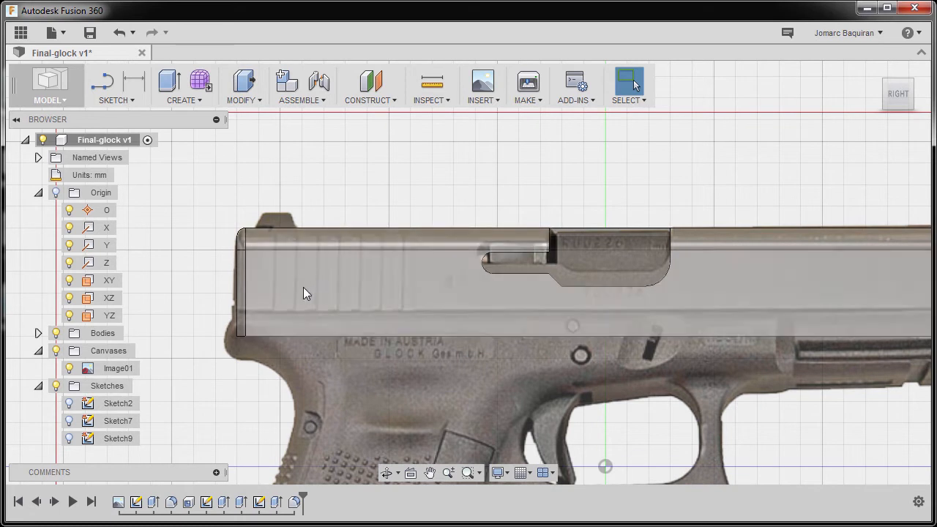
key(l)
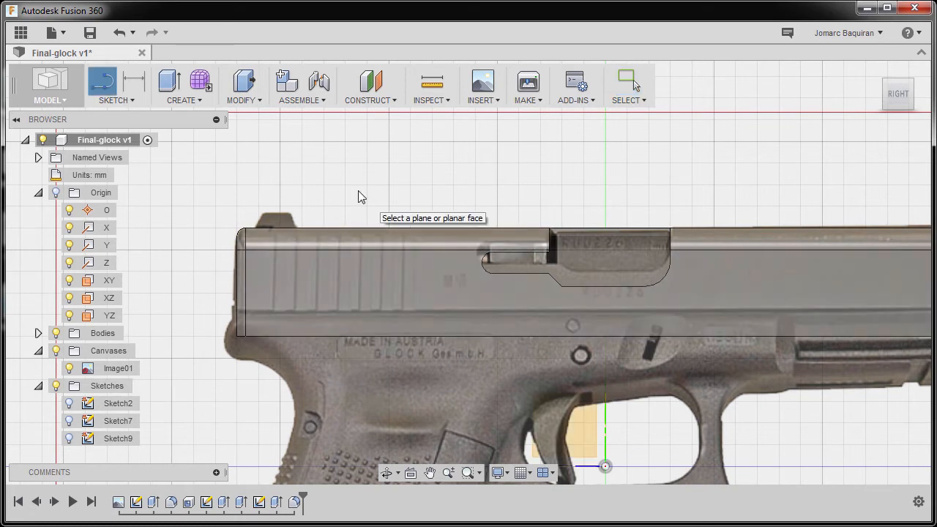
shift+middle_drag(358, 196, 396, 287)
click(394, 294)
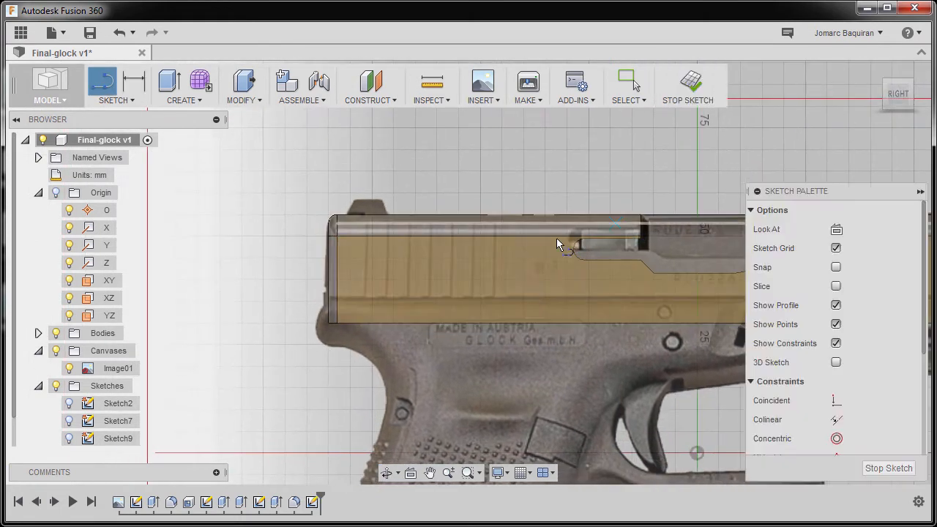
Sketch a slanted strip about 8.6 mm wide near the slide's rear, from its lower edge to a horizontal line above its upper edge
scroll(435, 205, down, 1)
middle_drag(339, 220, 268, 206)
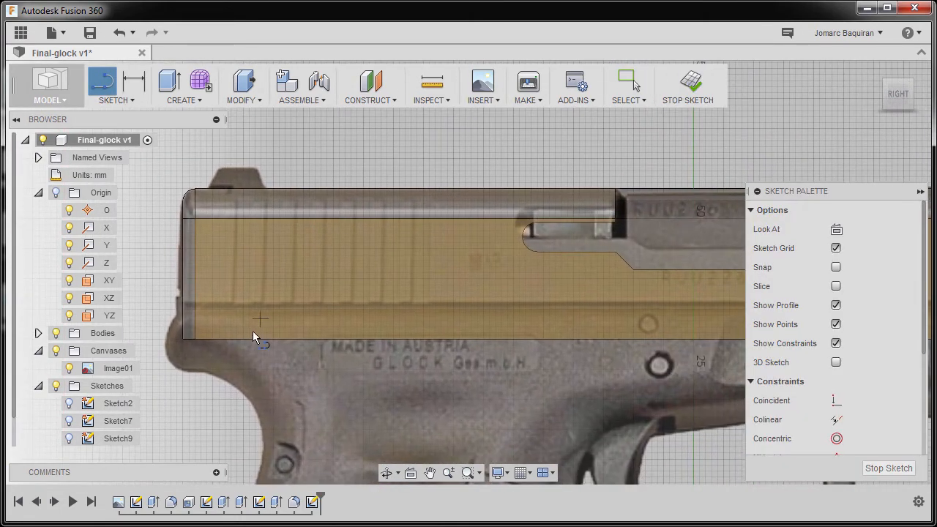
click(226, 339)
click(283, 159)
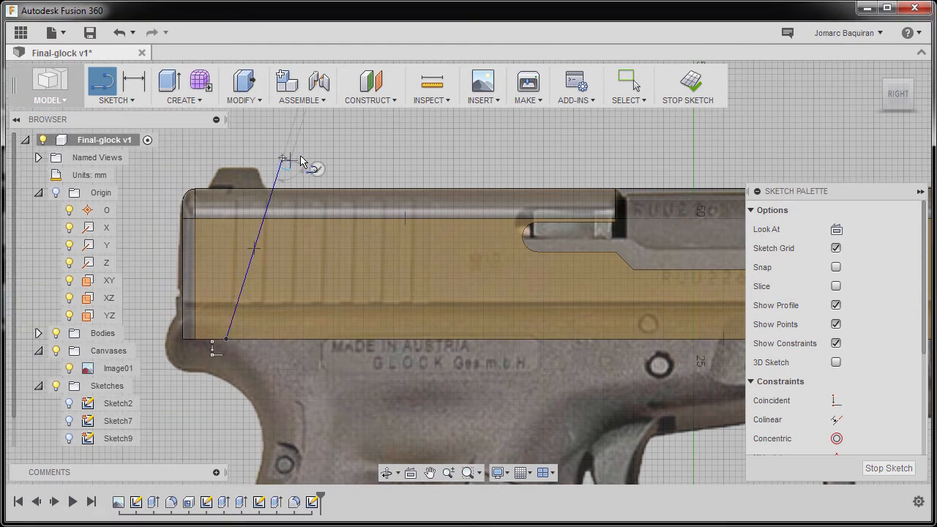
click(336, 158)
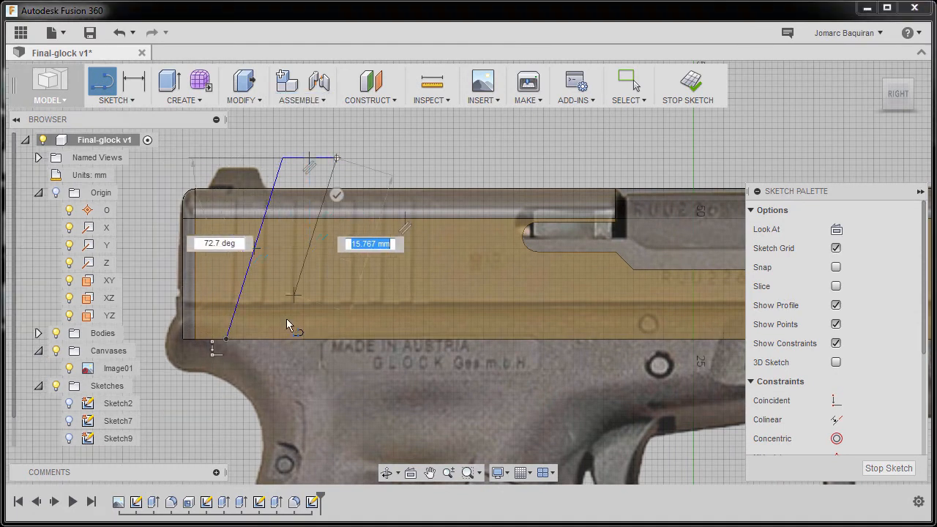
click(281, 339)
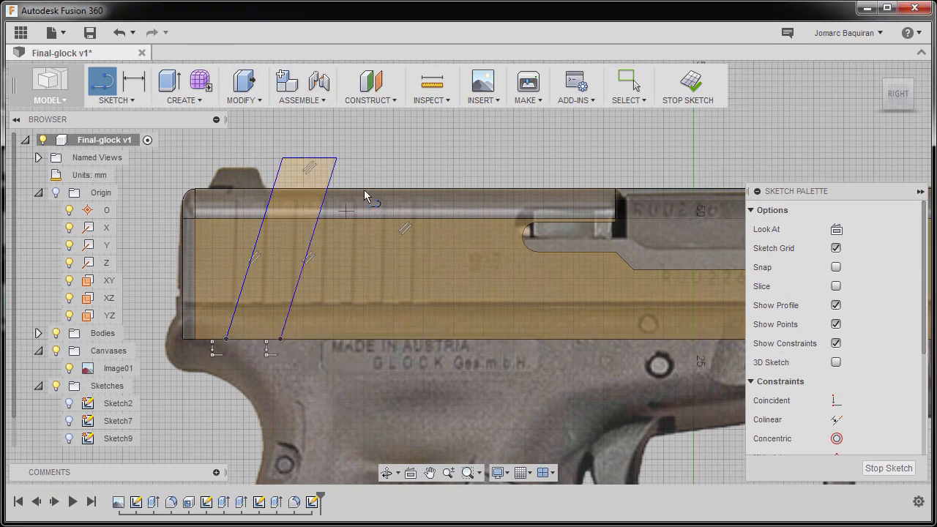
key(Escape)
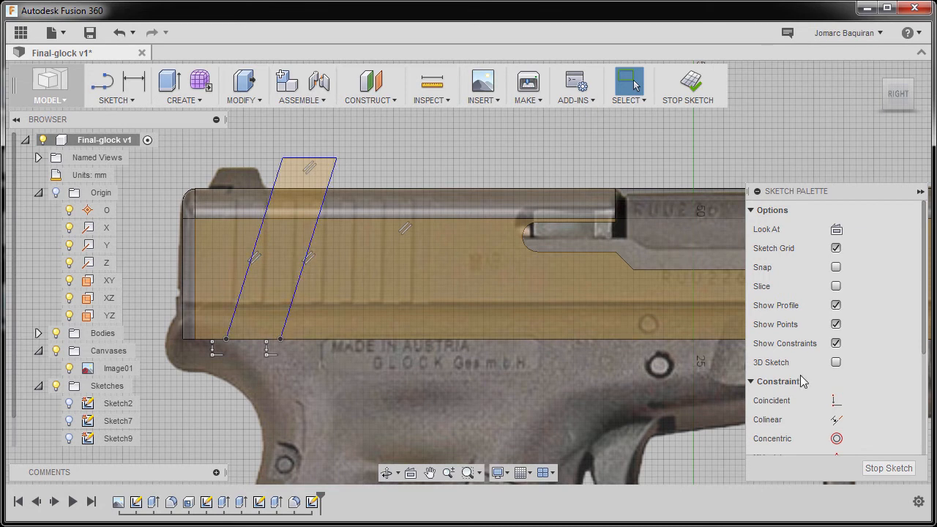
Dimension the spacing between the strip's two slanted lines at 3.5 mm
scroll(841, 365, down, 3)
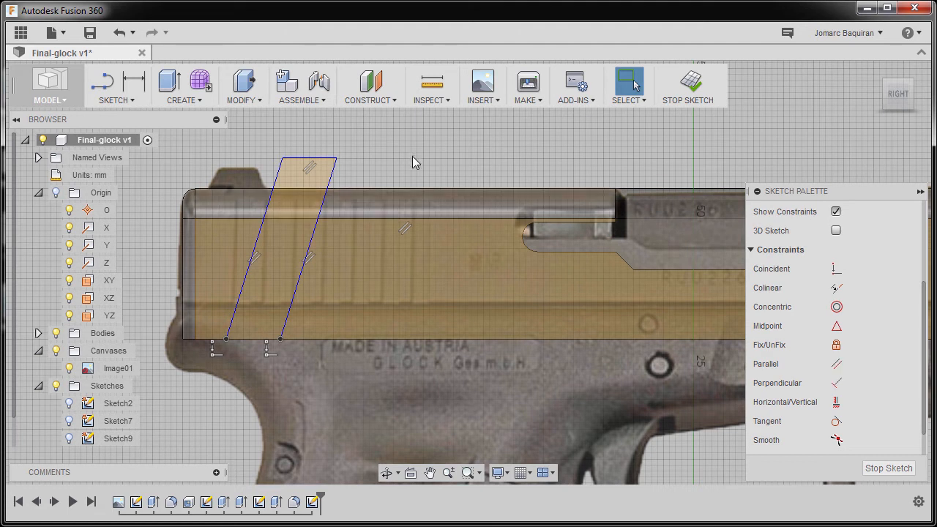
key(d)
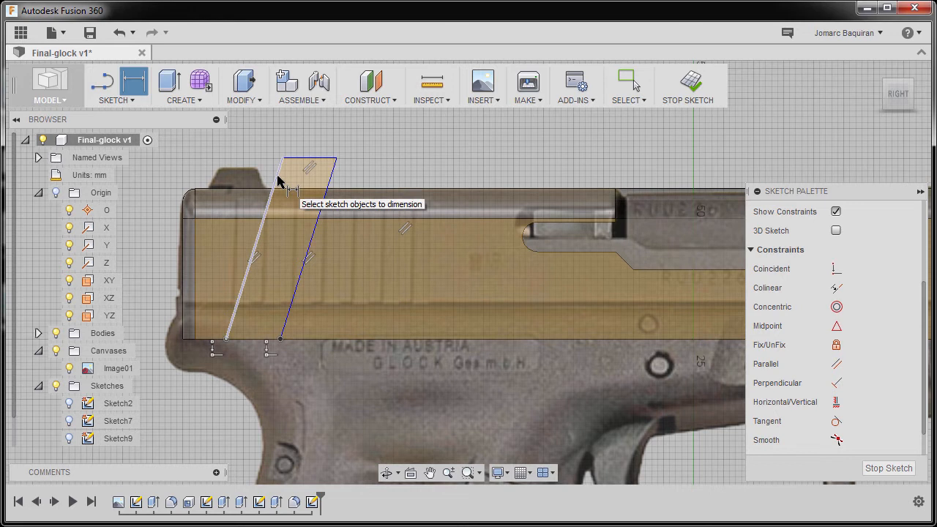
click(322, 158)
click(325, 140)
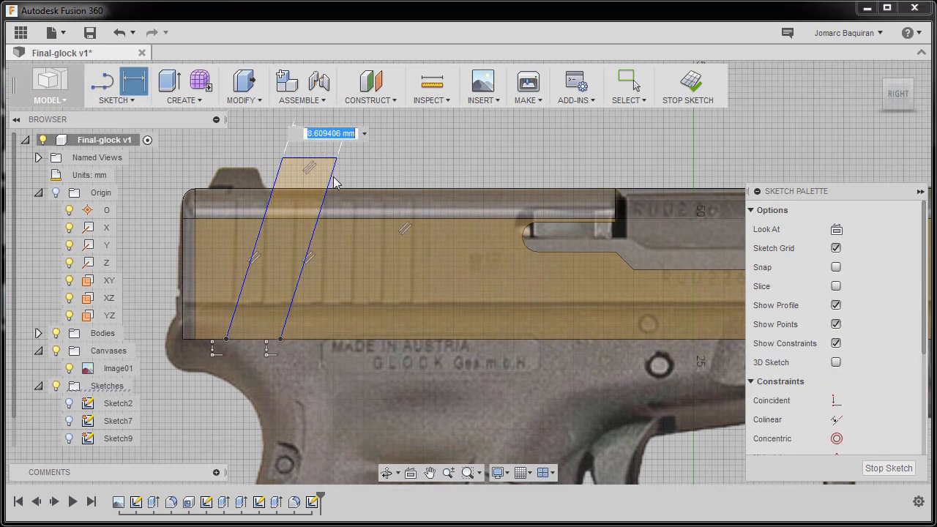
text(3.5)
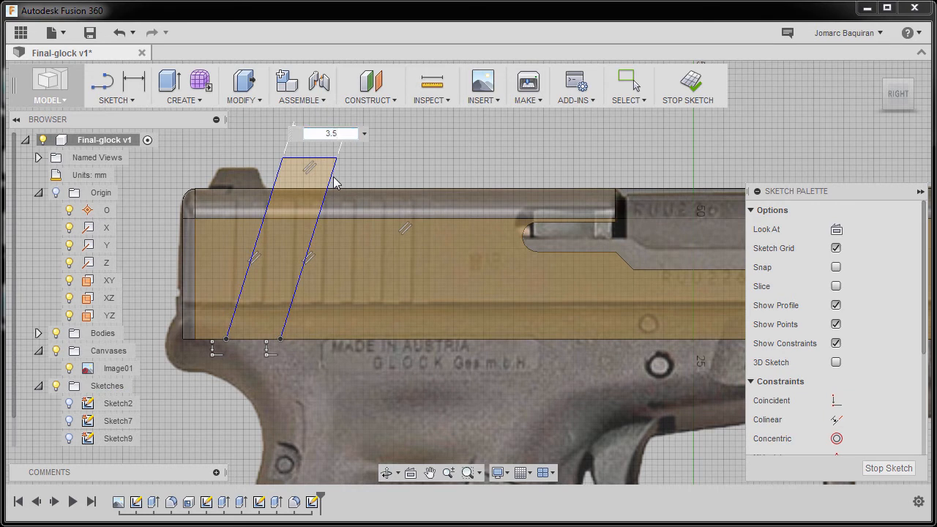
key(Return)
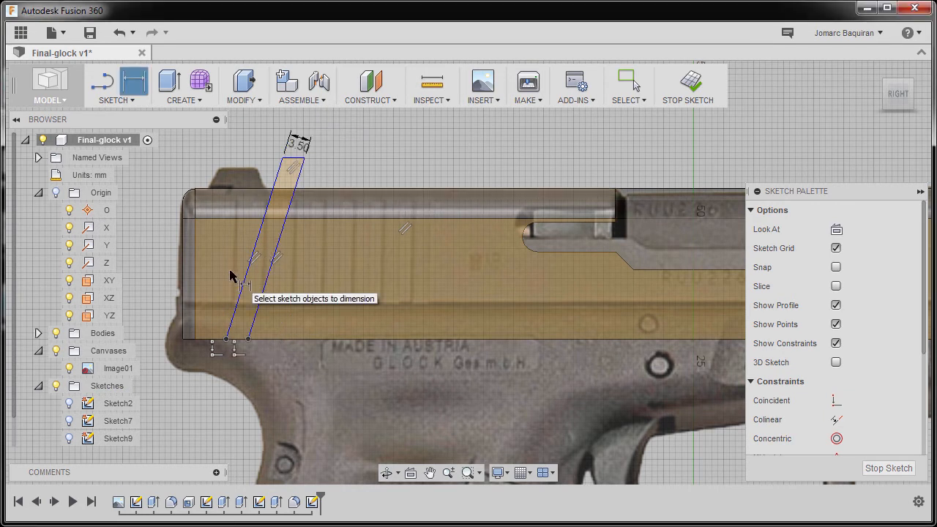
Dimension the strip's rear lower corner 8.5 mm from the slide's rear edge
click(183, 267)
click(224, 339)
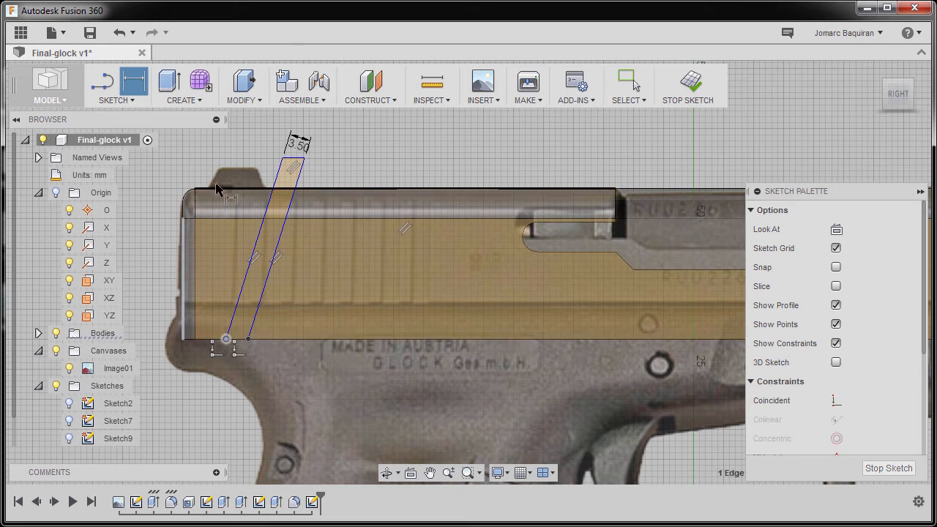
click(209, 150)
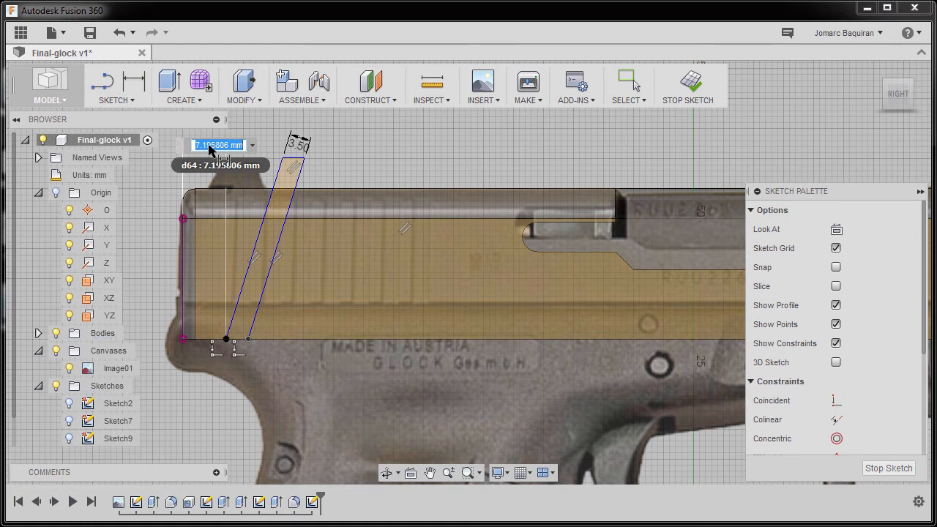
text(8)
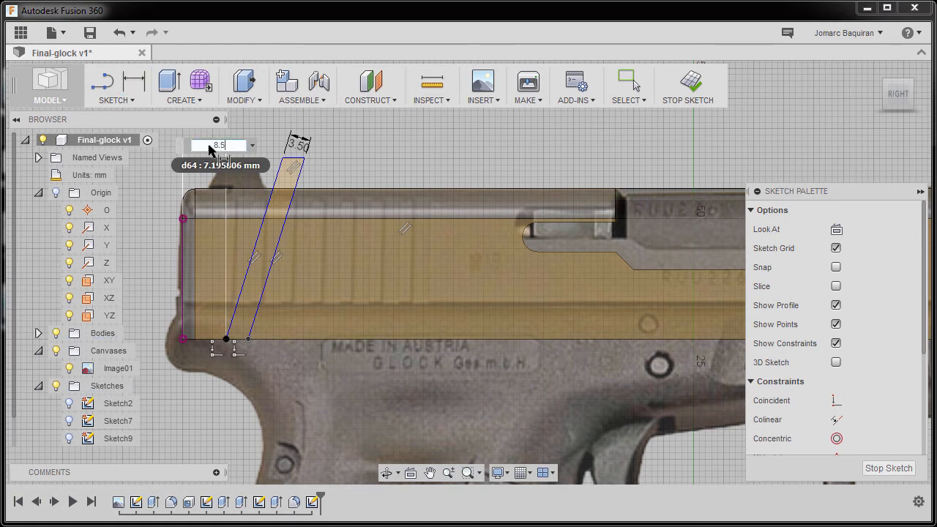
text(.5)
key(Return)
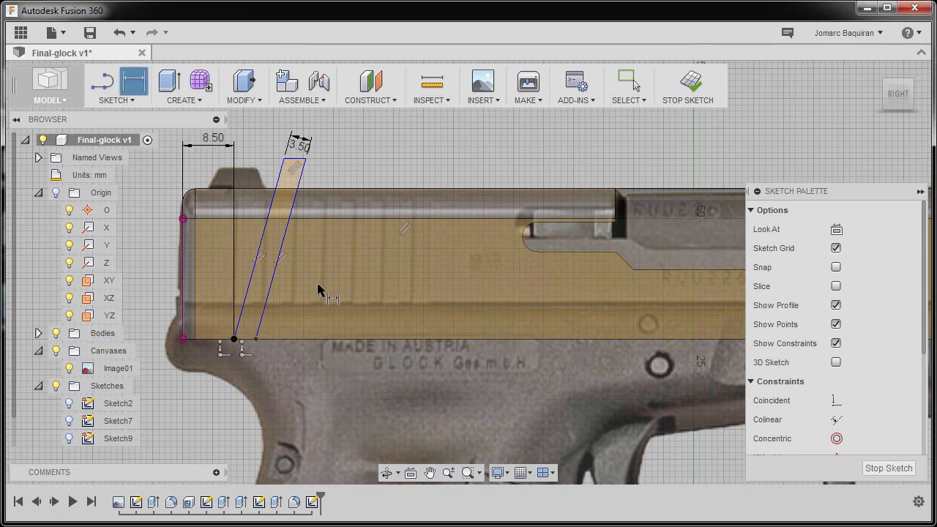
Dimension the angle between the strip's front slanted line and the slide's lower edge at 70 degrees
click(274, 284)
click(293, 339)
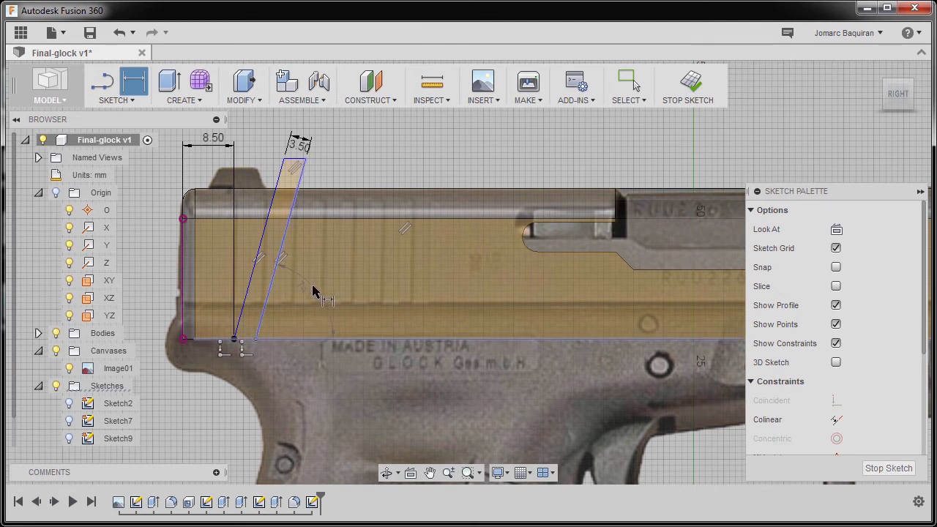
click(313, 291)
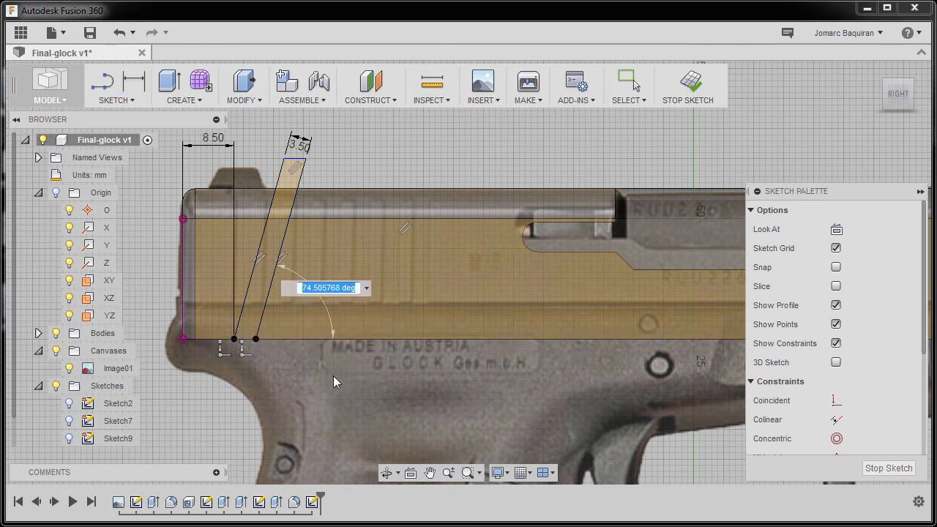
text(70)
key(Return)
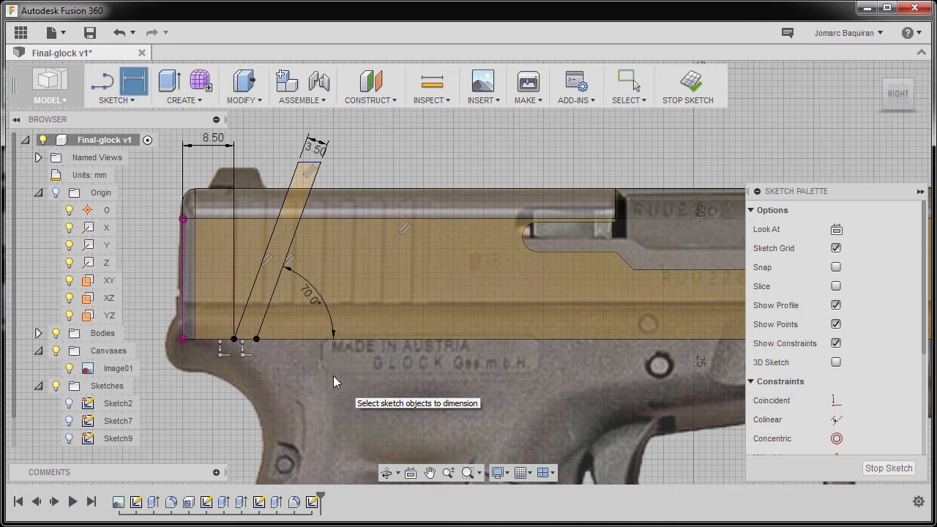
key(Escape)
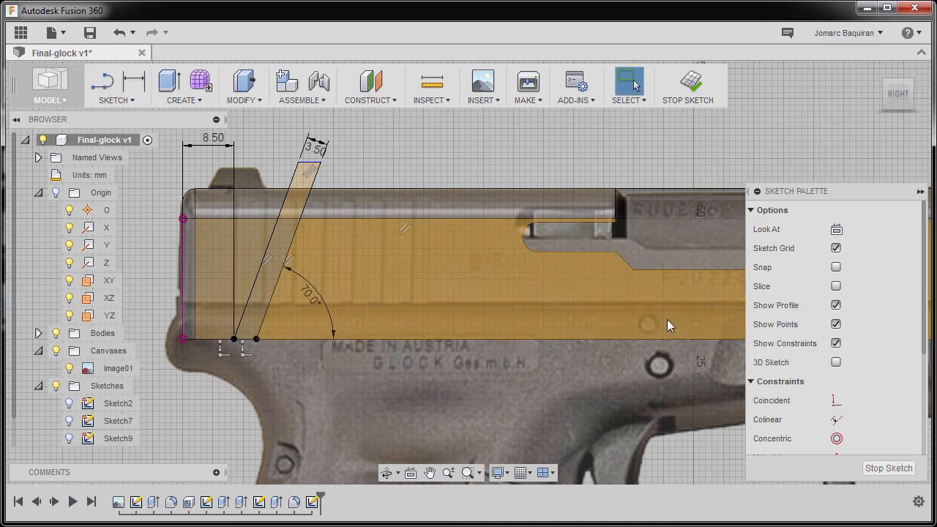
Apply a coincident constraint between the strip's rear upper corner and the slide's top edge
click(836, 401)
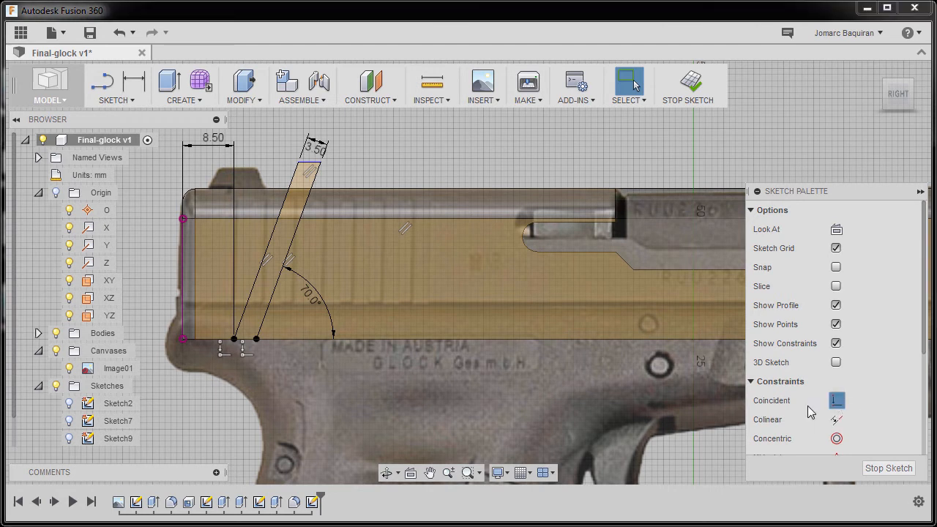
click(299, 162)
click(323, 190)
key(Escape)
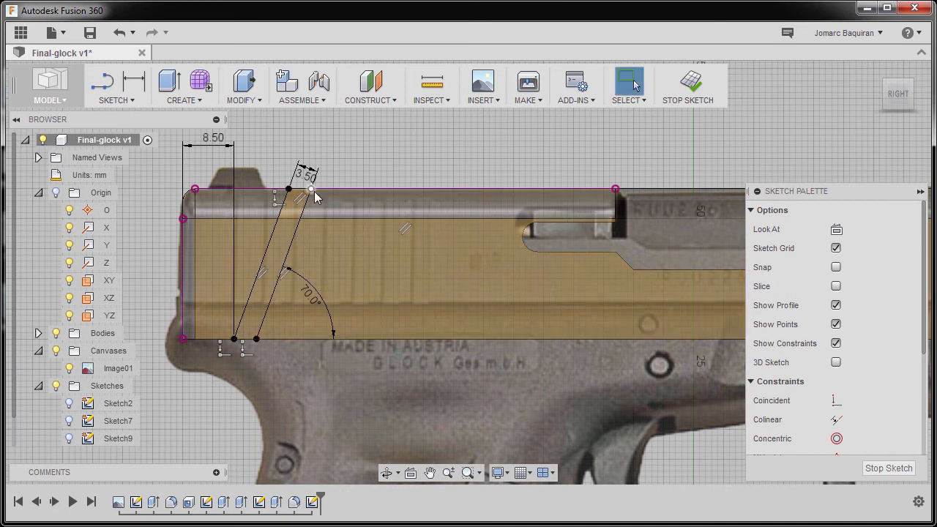
click(296, 230)
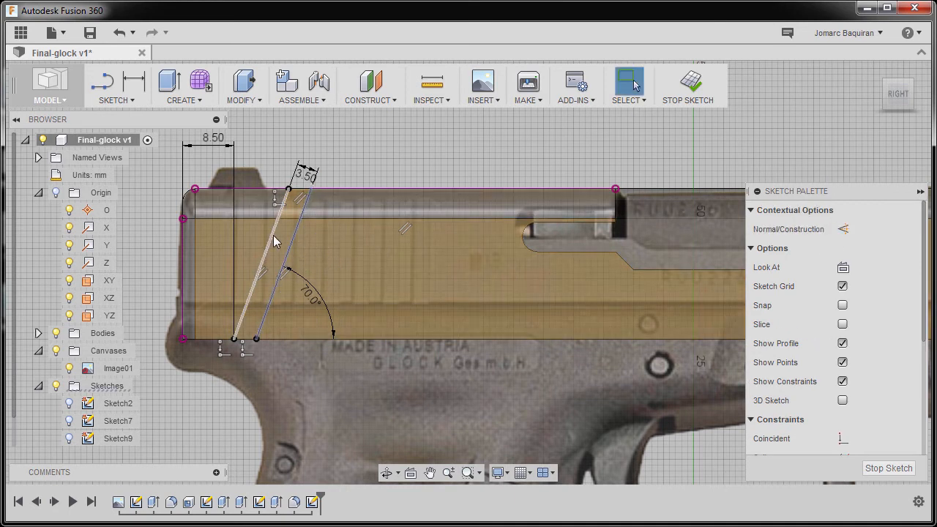
click(403, 169)
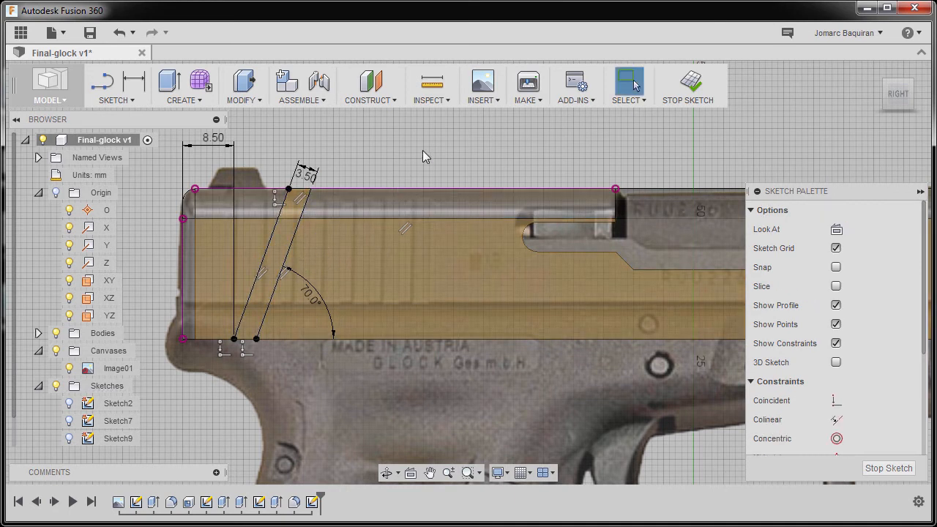
Extrude both profiles of the slanted strip as a cut with a distance of -0.5 mm
key(e)
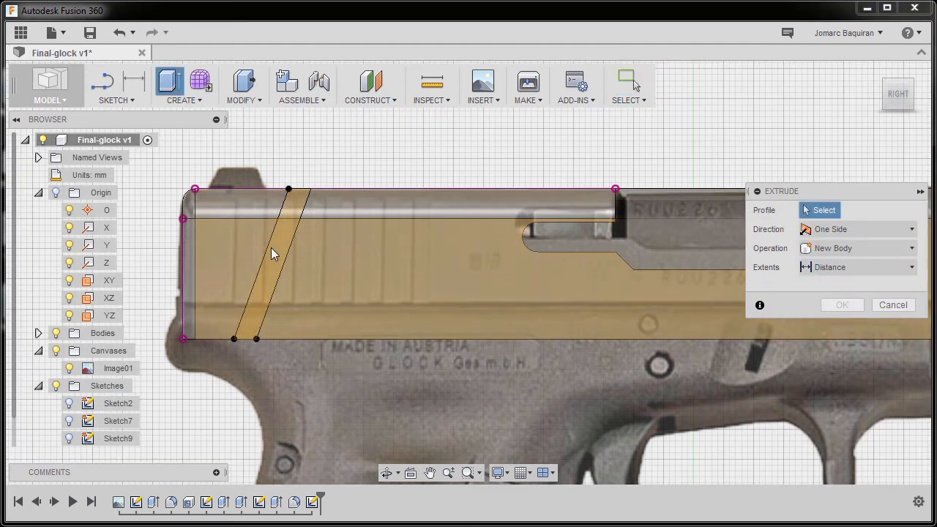
shift+middle_drag(293, 261, 310, 287)
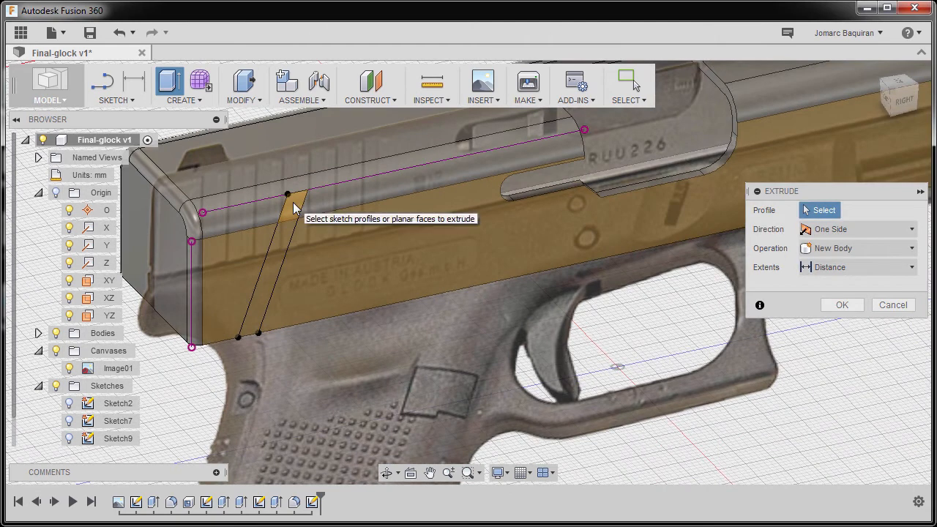
click(293, 202)
click(274, 284)
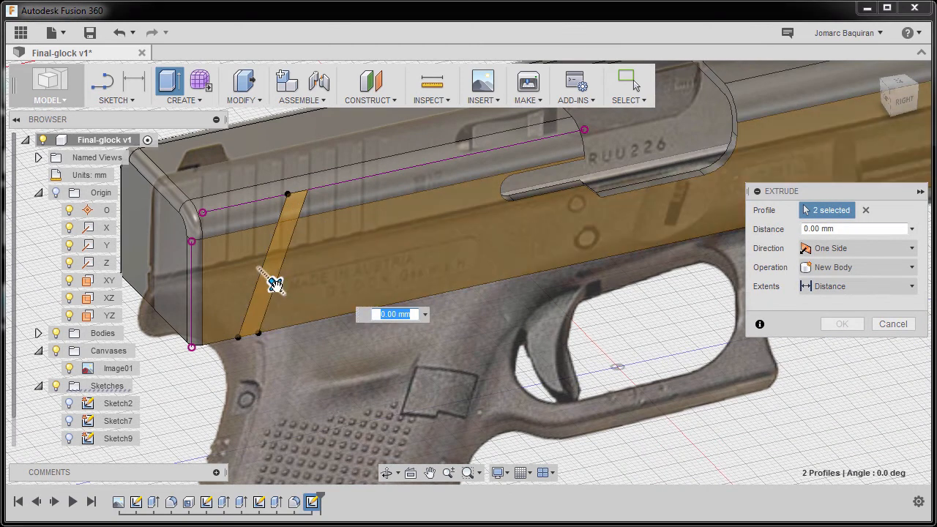
drag(271, 278, 247, 261)
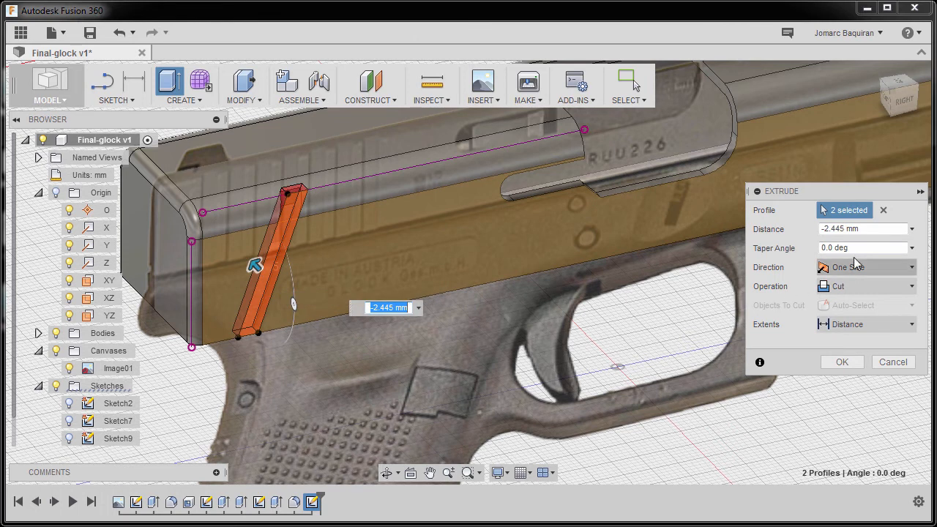
click(857, 228)
drag(757, 226, 707, 226)
text(-.5)
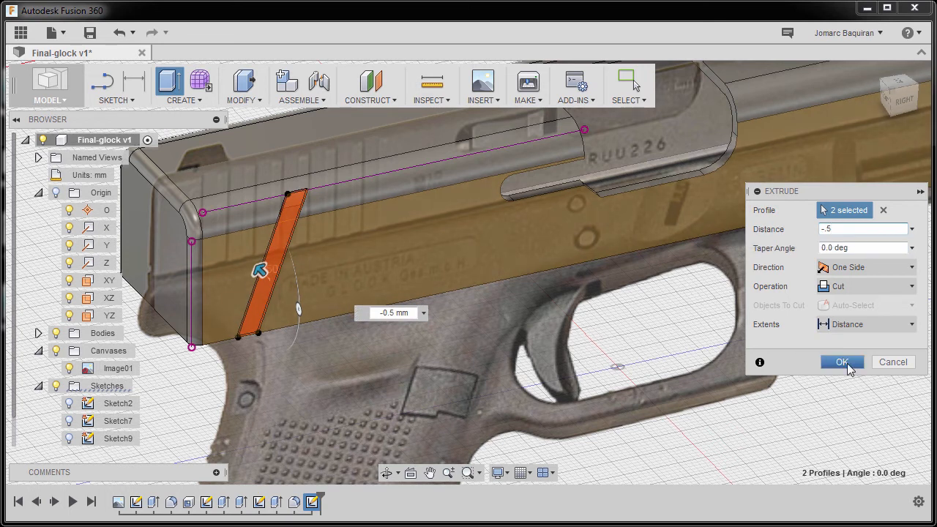
click(841, 362)
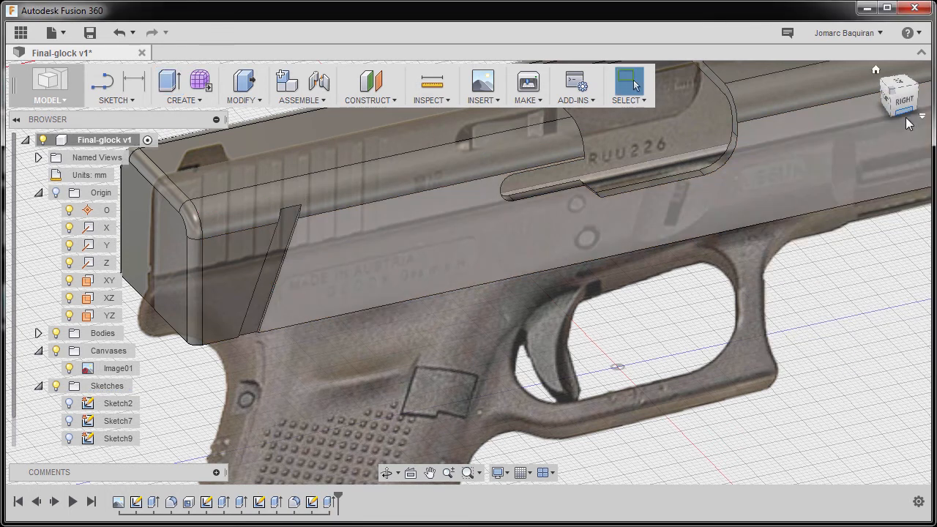
Set up a rectangular feature pattern of the slanted groove cut, using the slide's lower edge as the direction
click(905, 101)
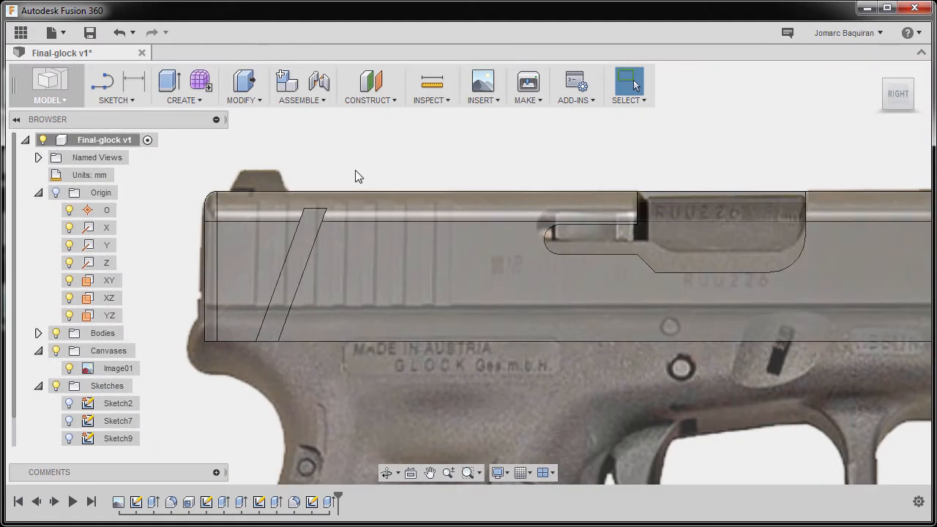
click(187, 101)
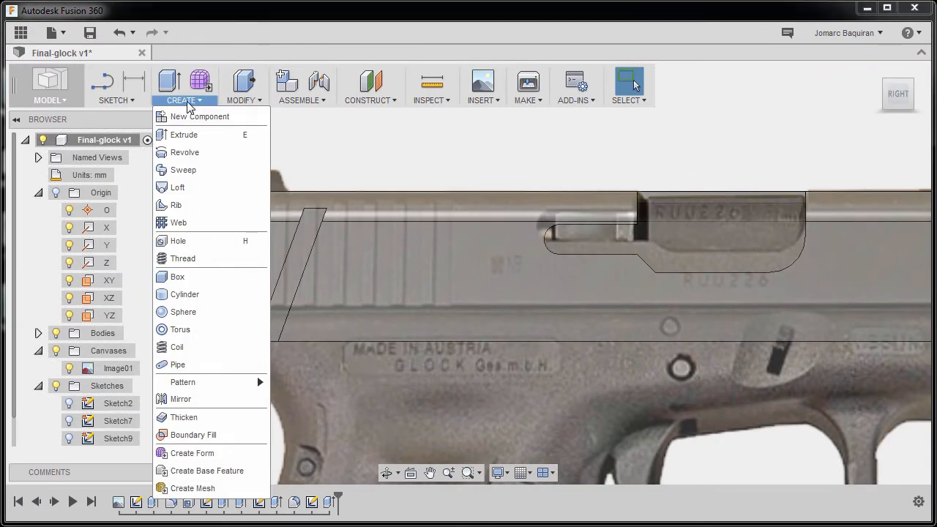
mouse_move(196, 384)
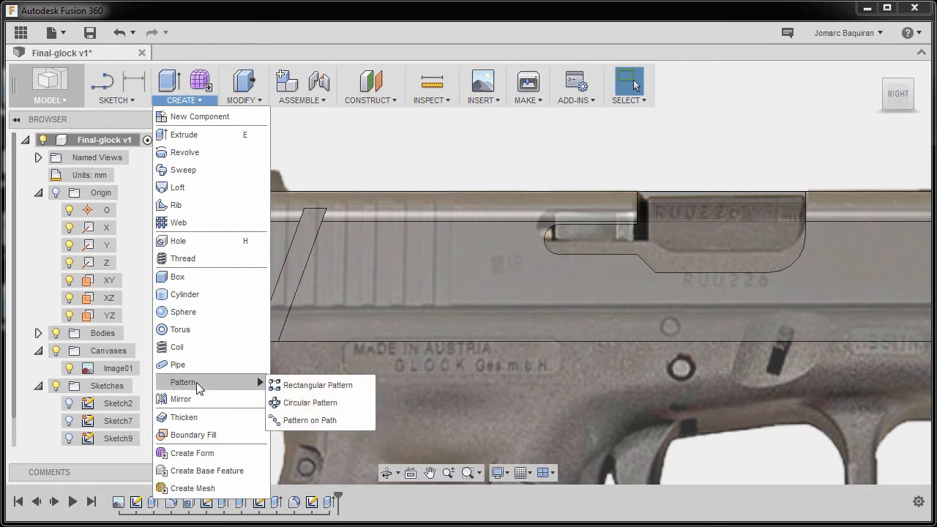
click(310, 390)
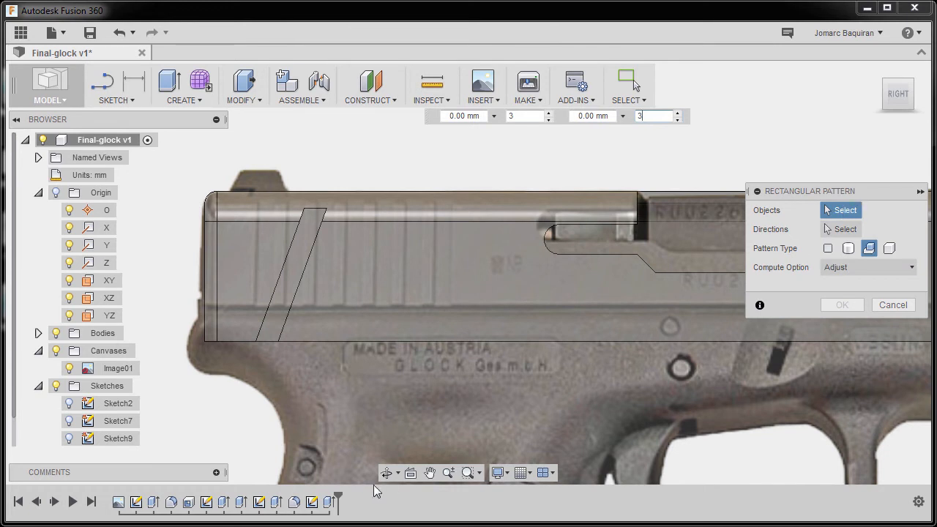
click(330, 503)
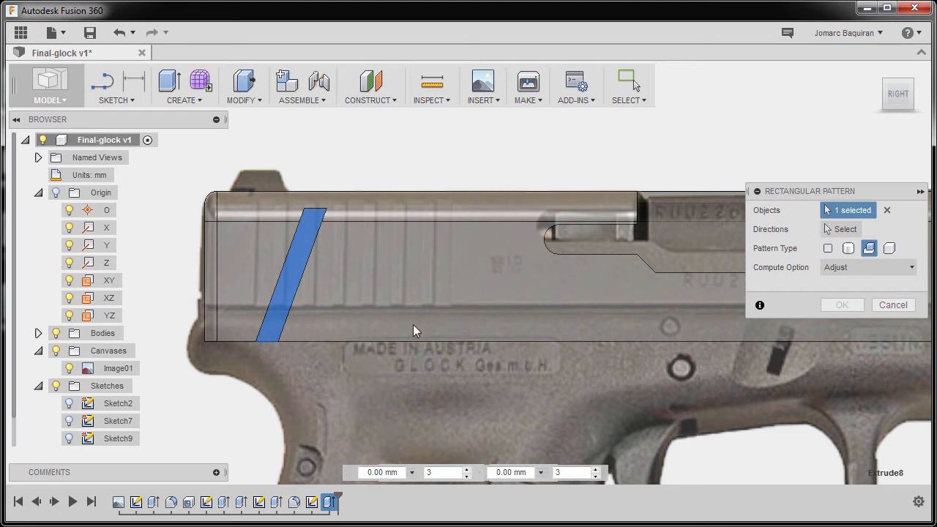
click(842, 229)
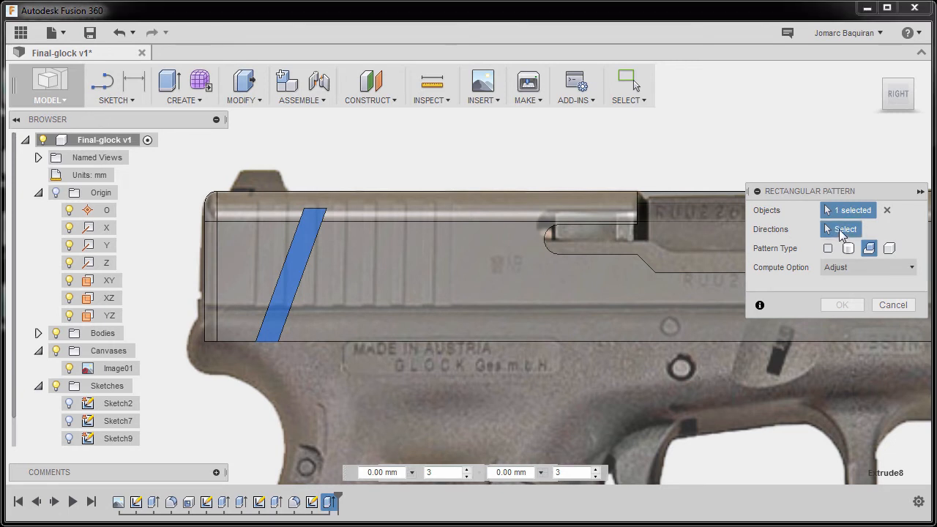
click(648, 340)
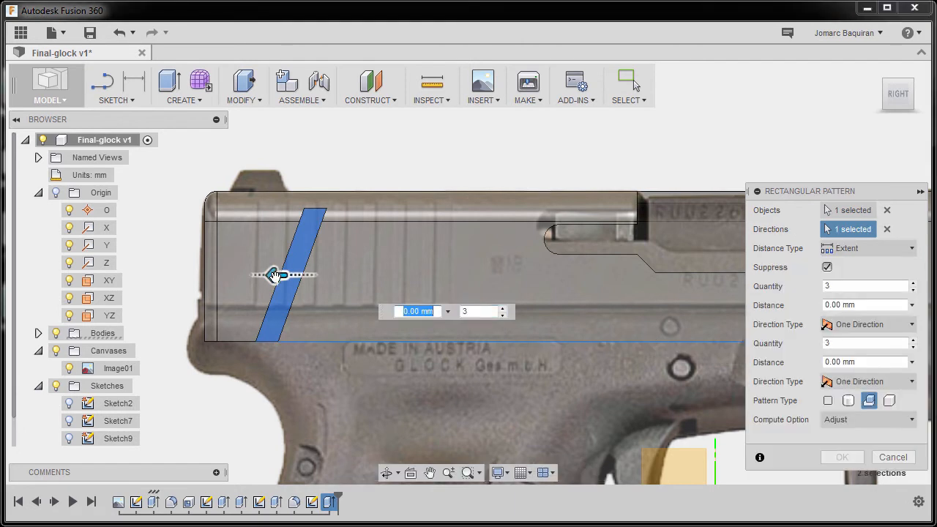
Set the groove pattern to a quantity of 6 over an extent of -27 mm and create it
drag(272, 274, 387, 275)
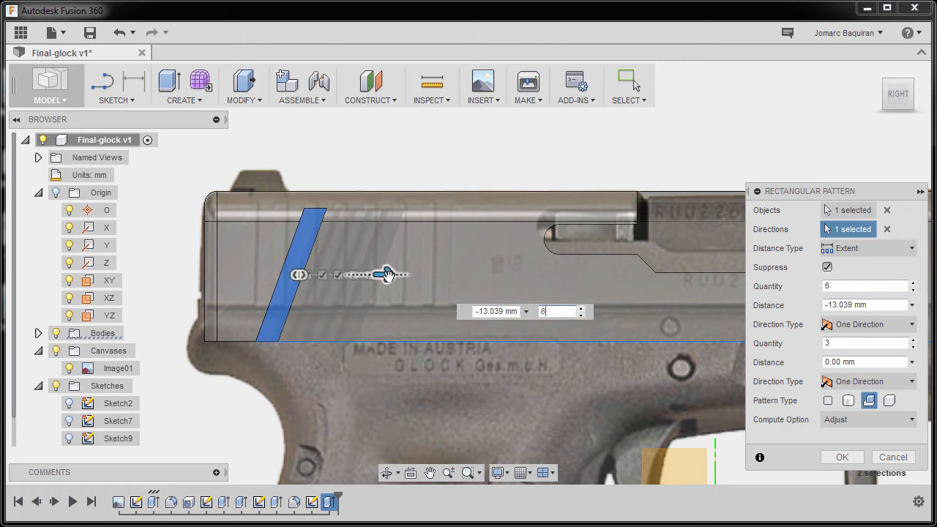
drag(385, 275, 472, 275)
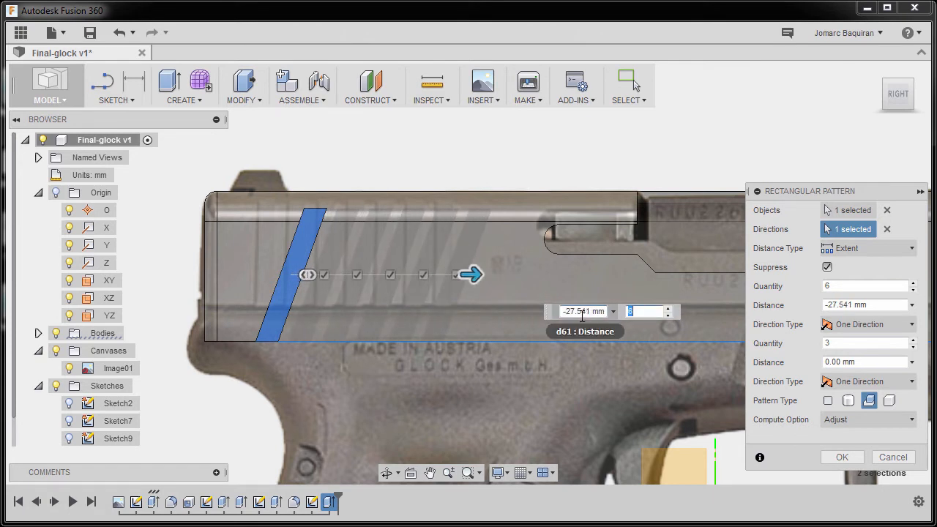
click(582, 311)
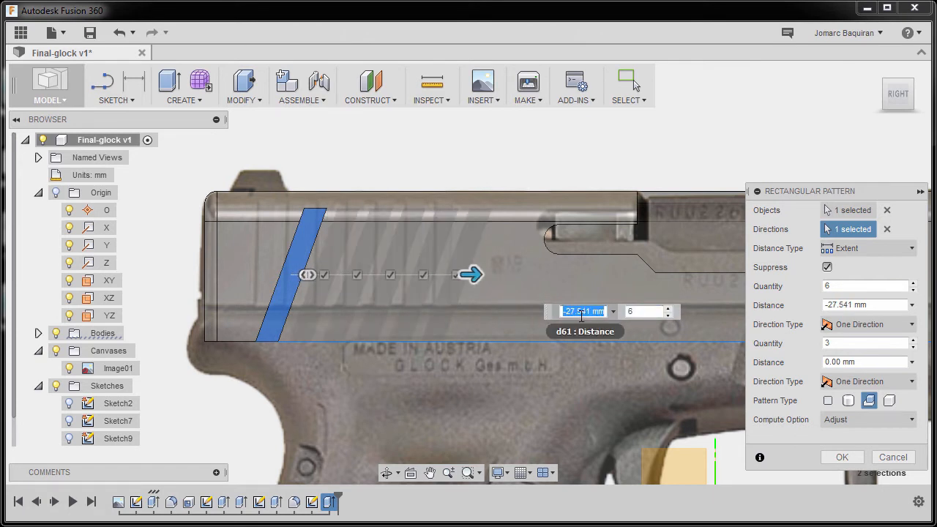
key(BackSpace)
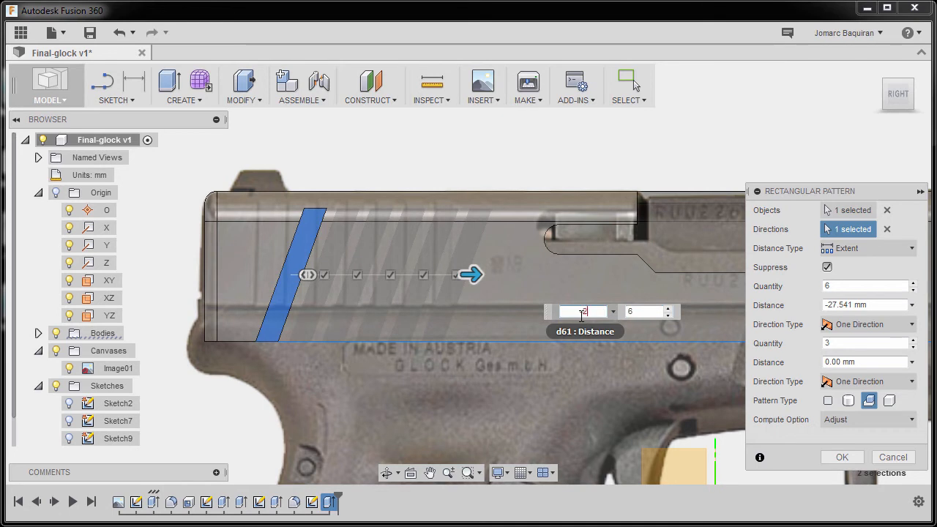
text(-27)
key(Return)
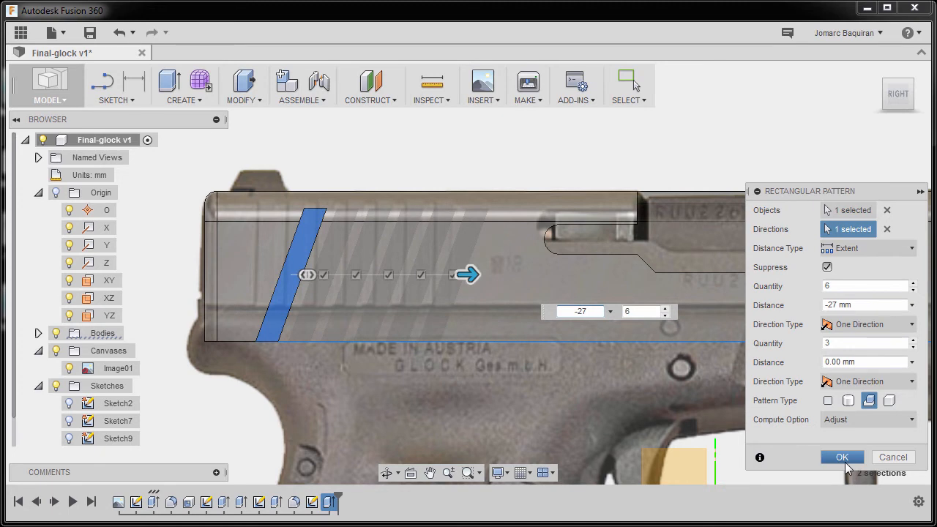
click(846, 464)
Mirror the groove cut and its rectangular pattern as features across the YZ plane to the slide's opposite side
shift+middle_drag(419, 207, 462, 250)
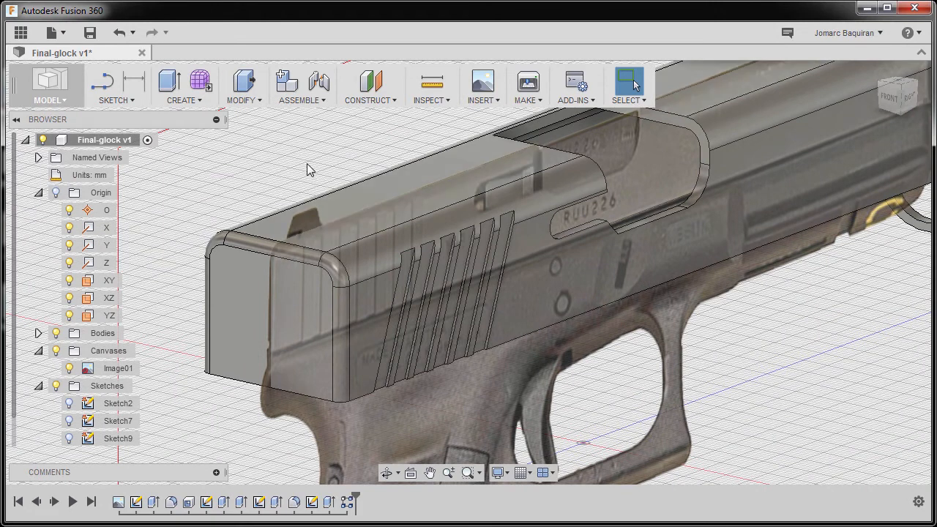
key(s)
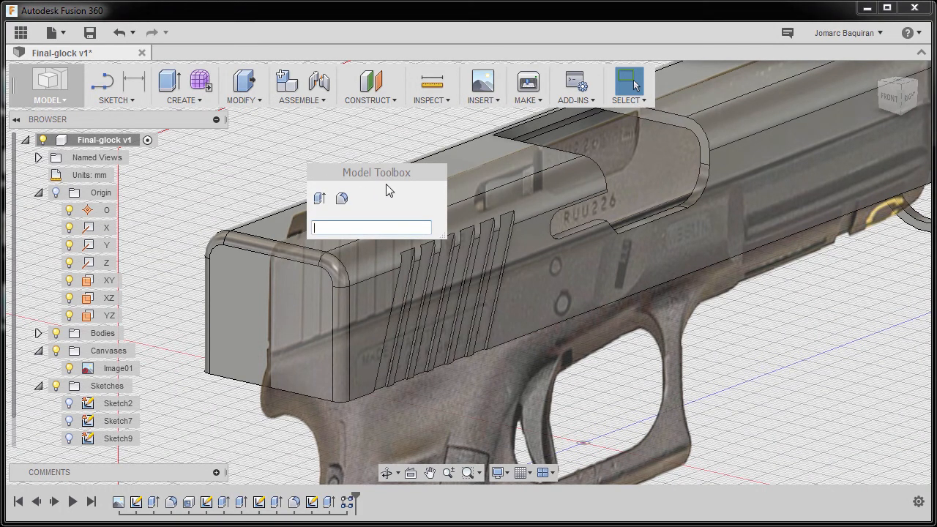
text(mi)
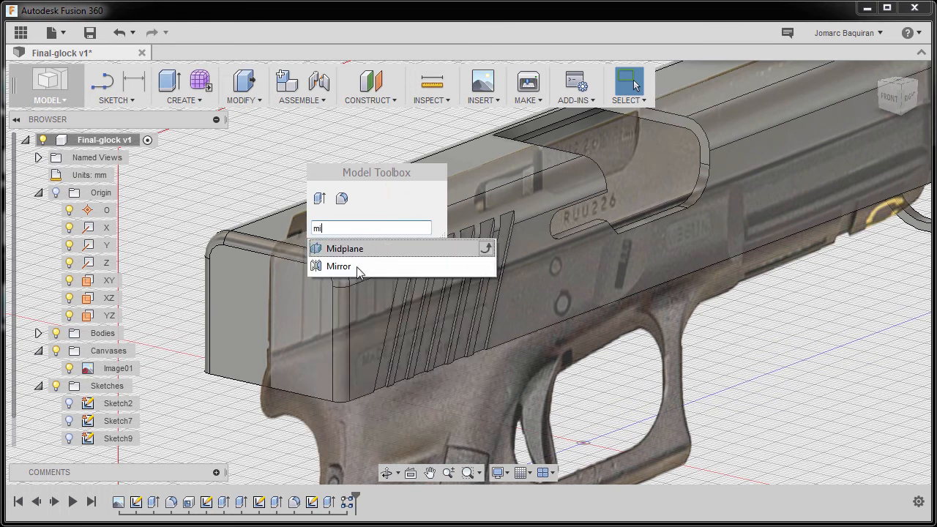
click(359, 272)
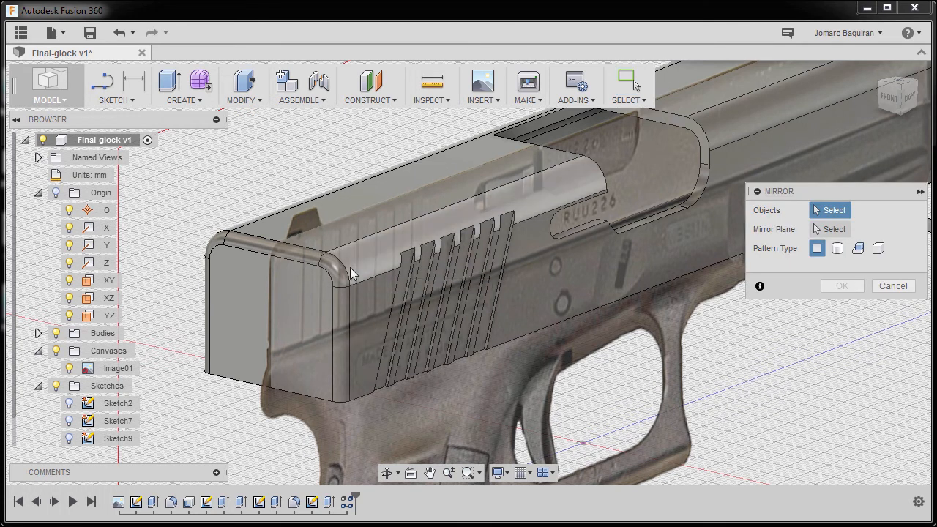
click(858, 249)
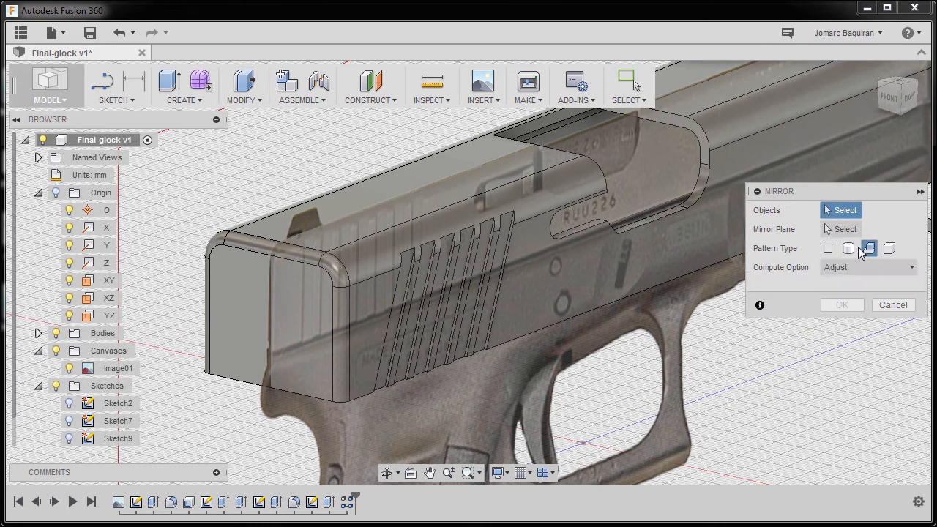
click(347, 503)
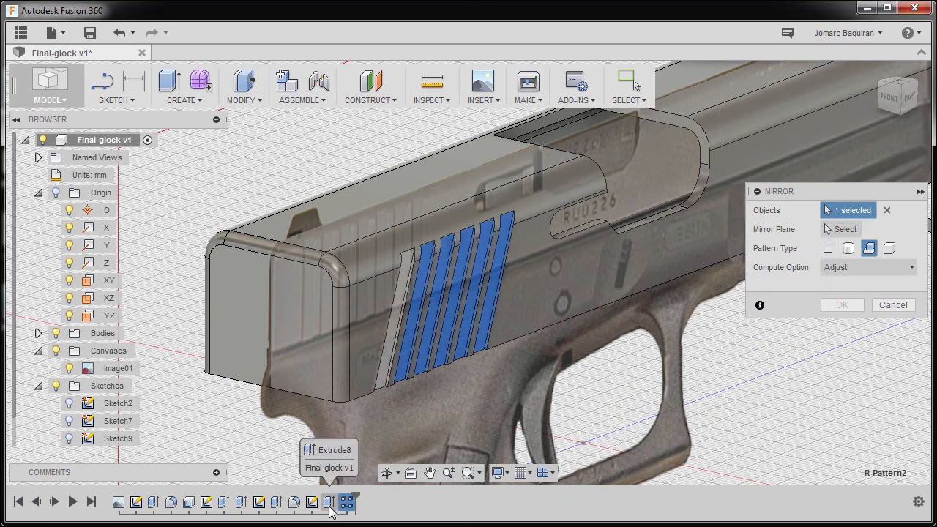
click(327, 503)
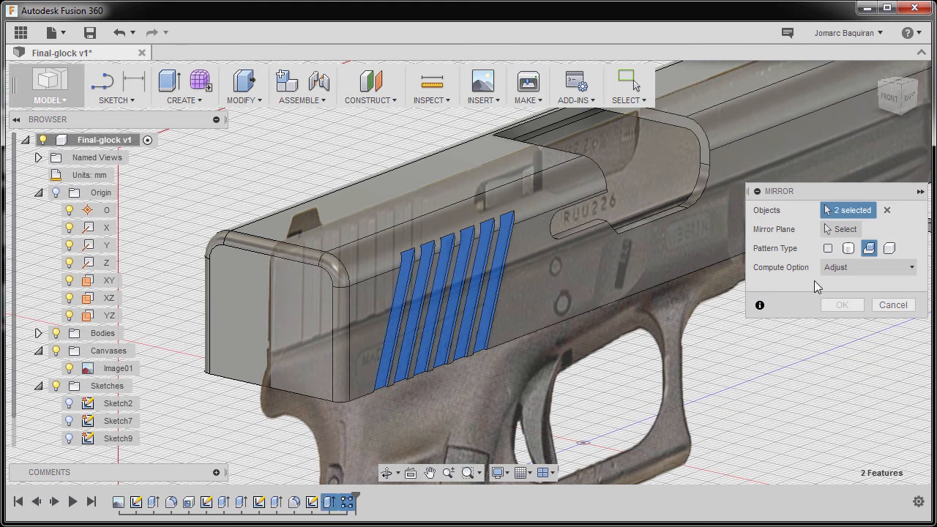
click(839, 230)
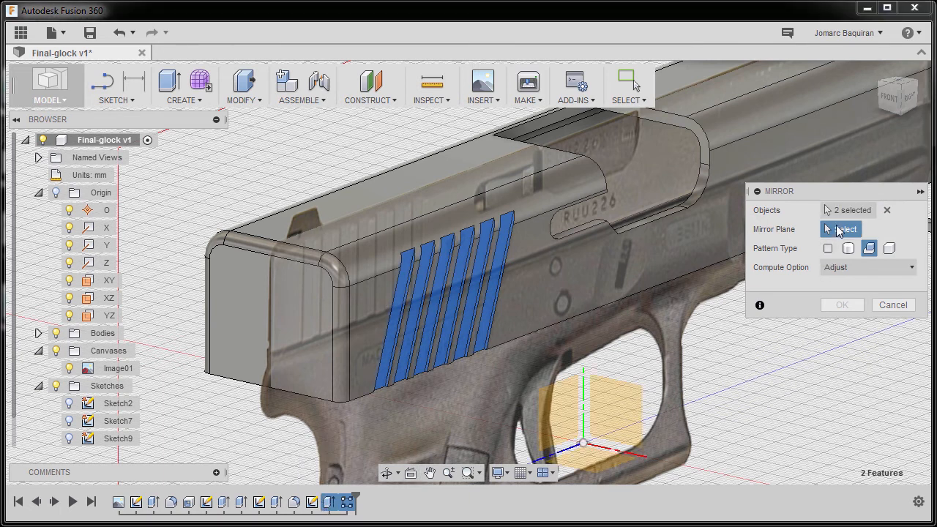
click(554, 415)
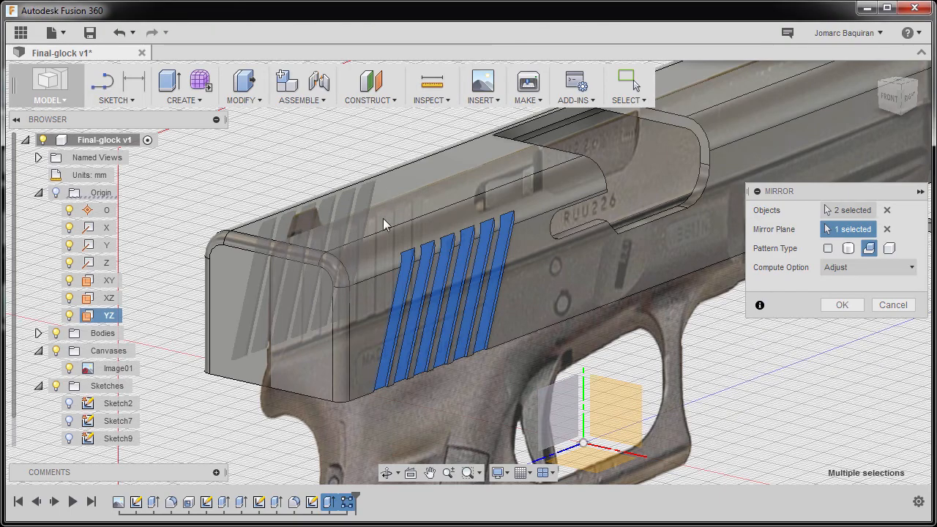
shift+middle_drag(374, 234, 555, 212)
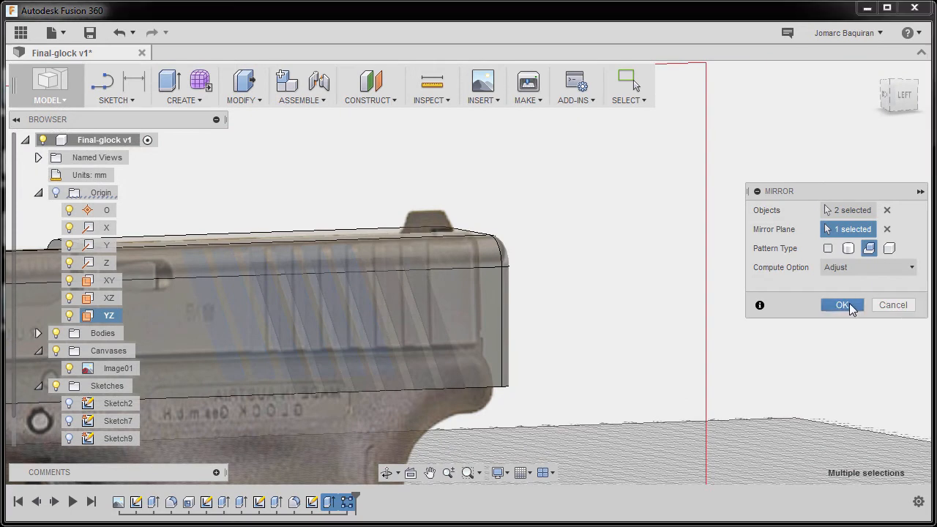
click(846, 304)
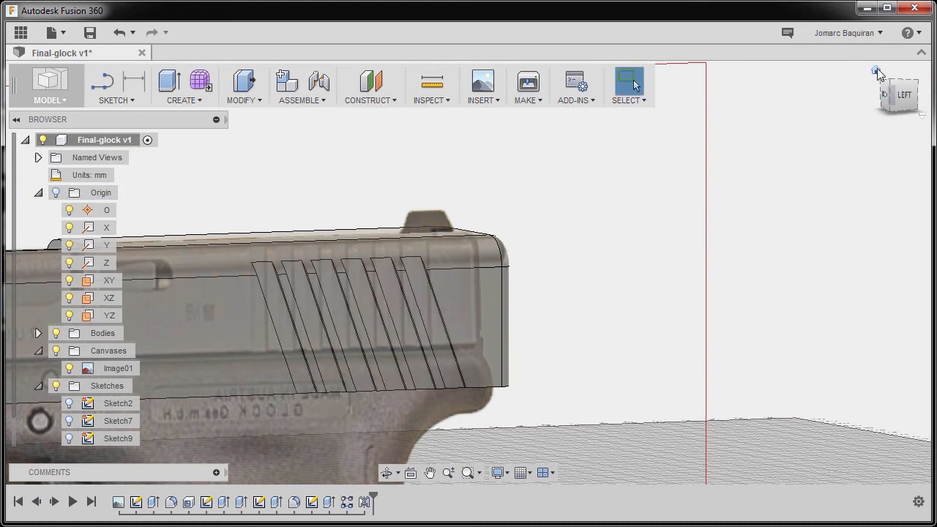
Sketch a center rectangle on the slide's rear face, placing its center near the vertical centerline above mid-height
click(876, 69)
scroll(439, 252, up, 3)
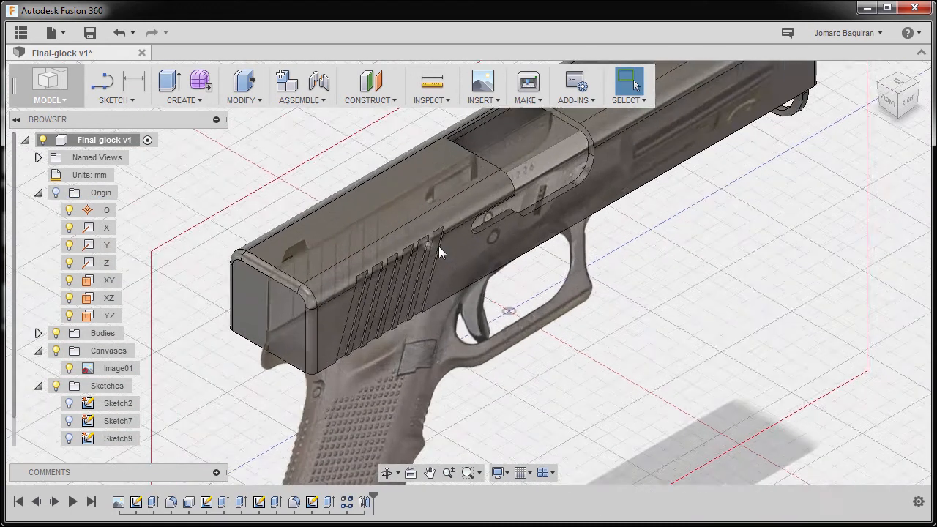
scroll(511, 281, down, 5)
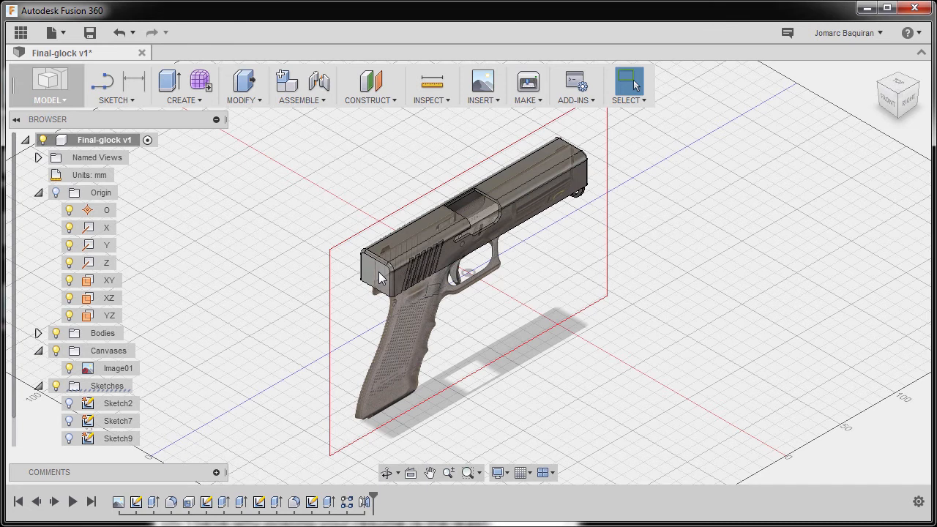
key(l)
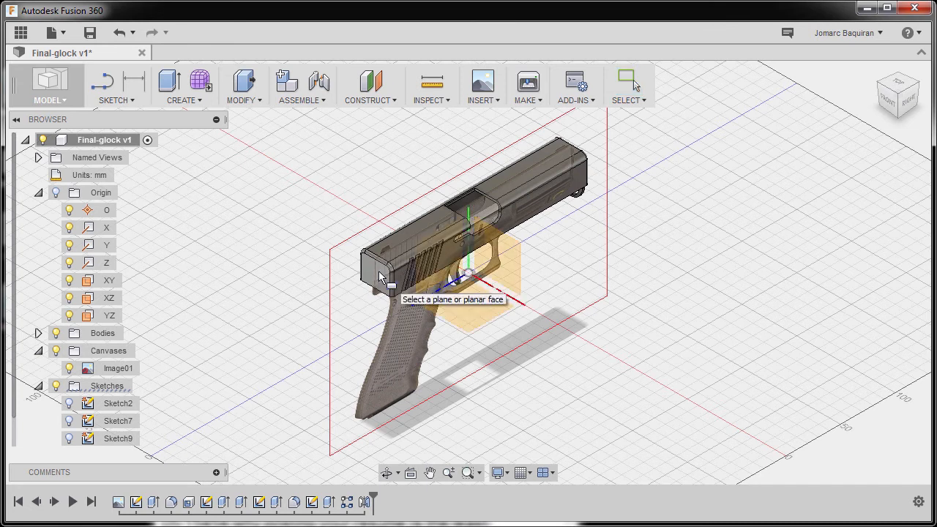
scroll(380, 273, up, 5)
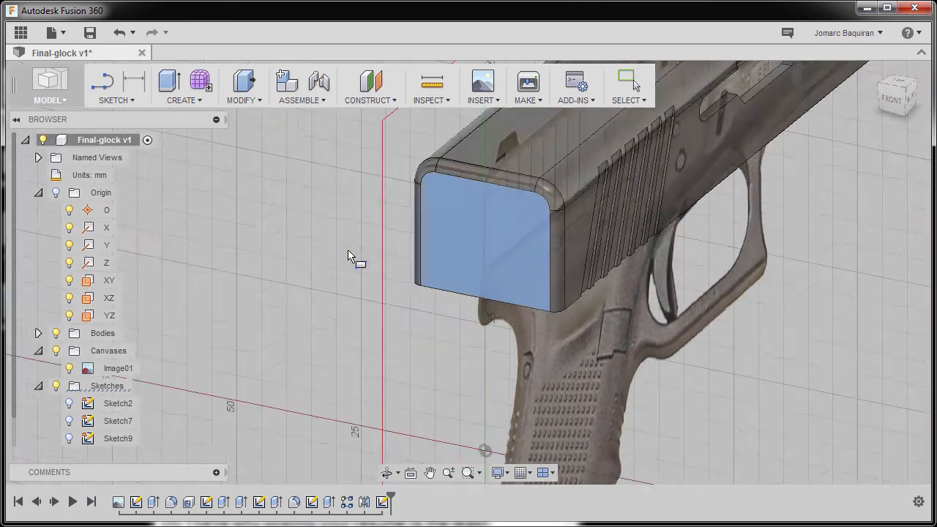
click(350, 256)
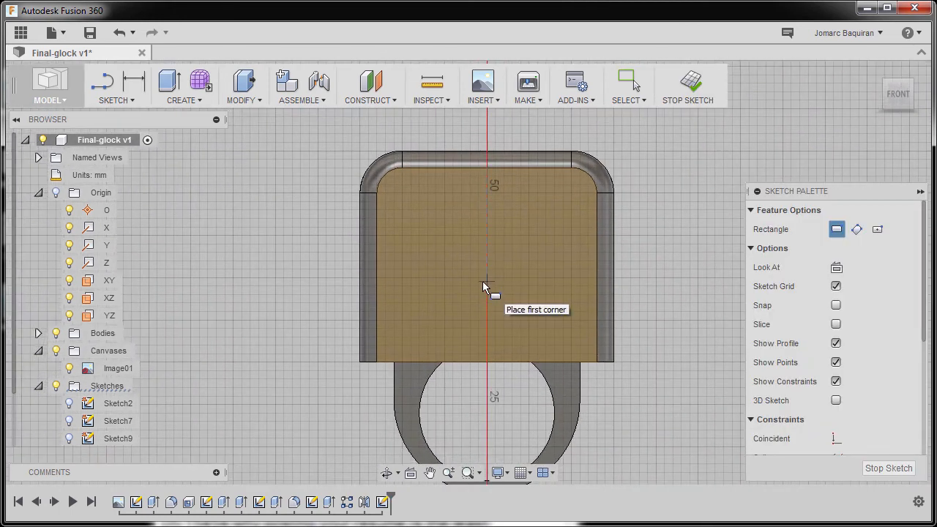
click(878, 229)
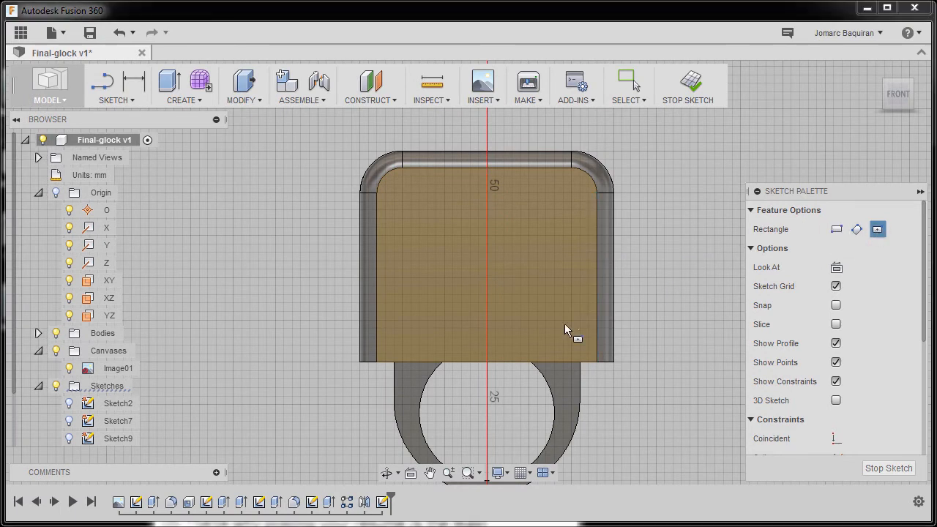
click(486, 249)
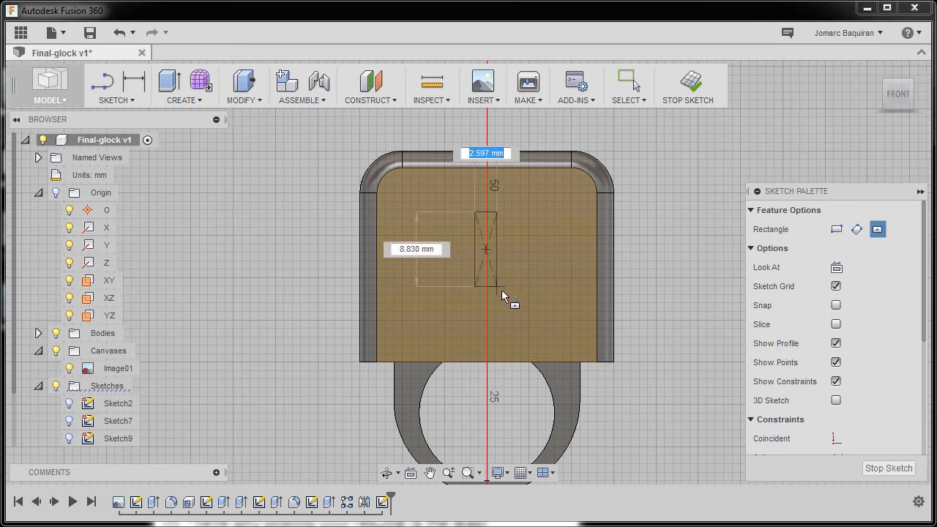
click(571, 294)
Move the rectangle's center point off the centerline and constrain it vertically in line with the sketch origin
key(Escape)
drag(485, 249, 500, 255)
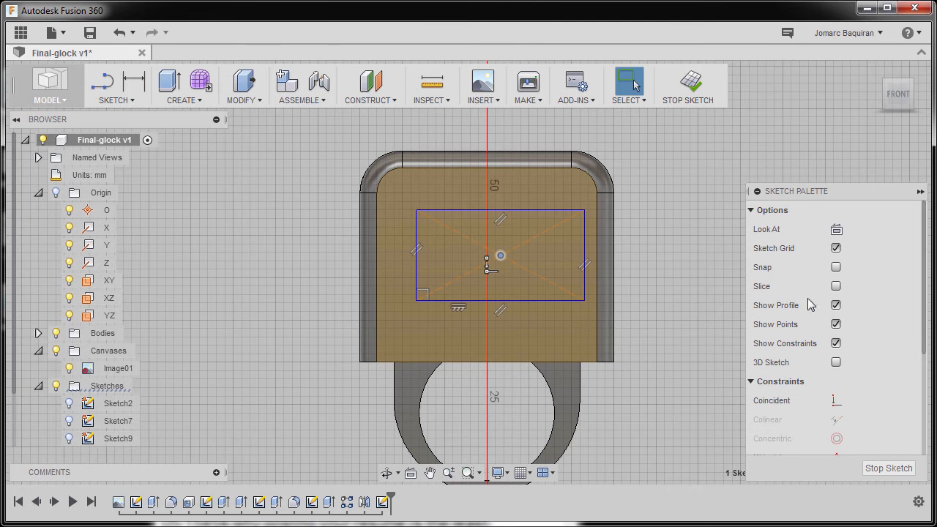
scroll(835, 304, down, 3)
click(836, 368)
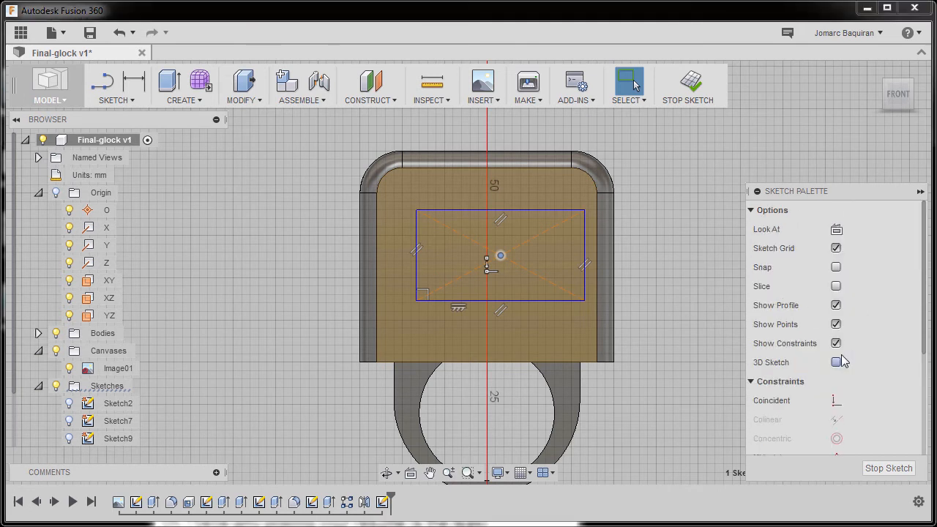
middle_drag(510, 341, 480, 239)
middle_drag(469, 318, 477, 253)
scroll(477, 253, down, 4)
key(Escape)
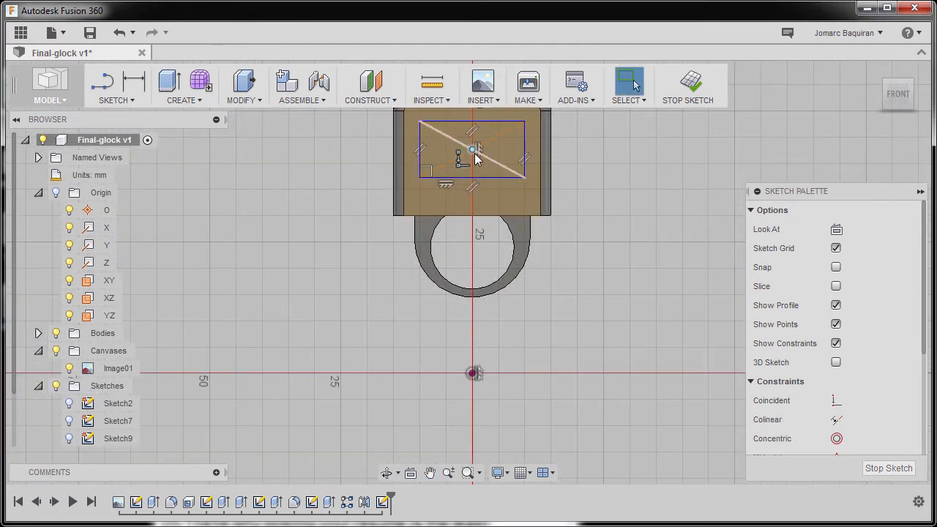
scroll(499, 205, up, 2)
scroll(498, 198, up, 5)
middle_drag(488, 140, 521, 336)
scroll(520, 335, down, 1)
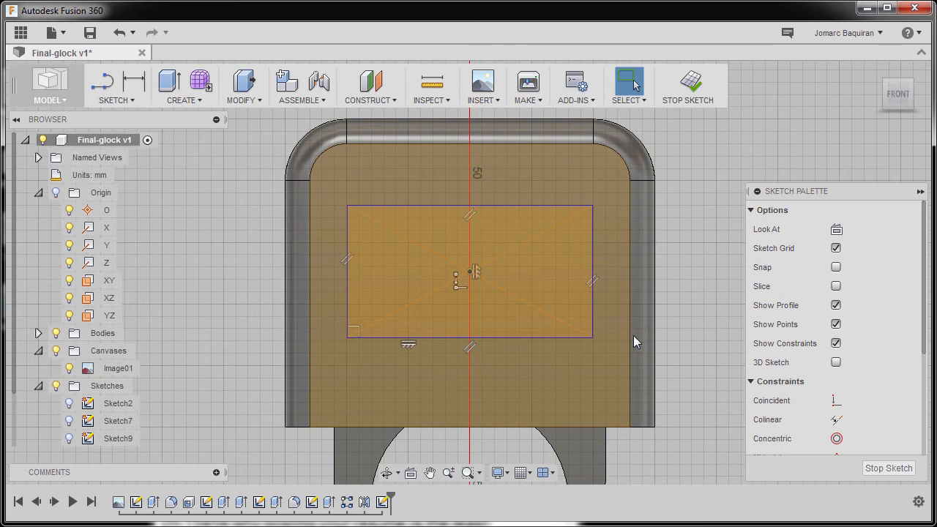
scroll(725, 336, up, 2)
scroll(723, 336, down, 1)
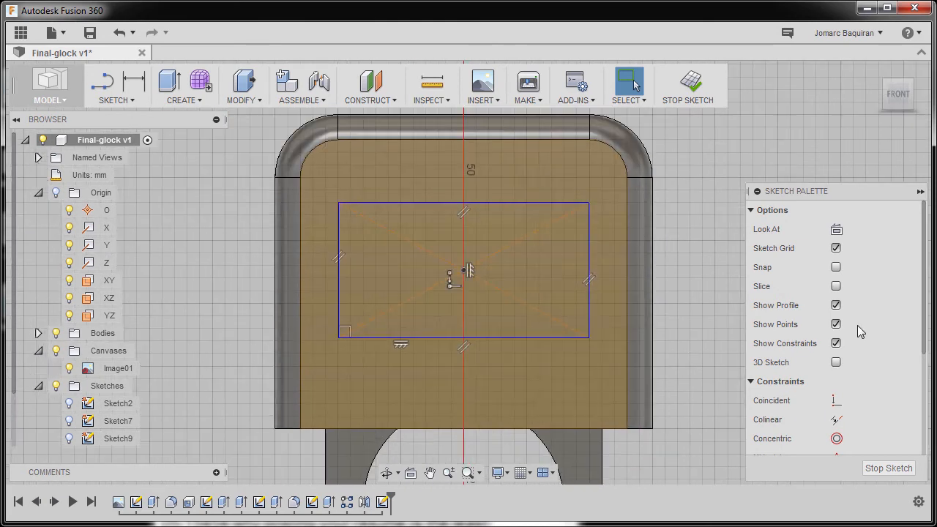
Constrain the rectangle's upper-right corner horizontally with the corner arc's lower endpoint and vertically with the arc's upper endpoint
scroll(867, 323, down, 1)
scroll(867, 322, down, 1)
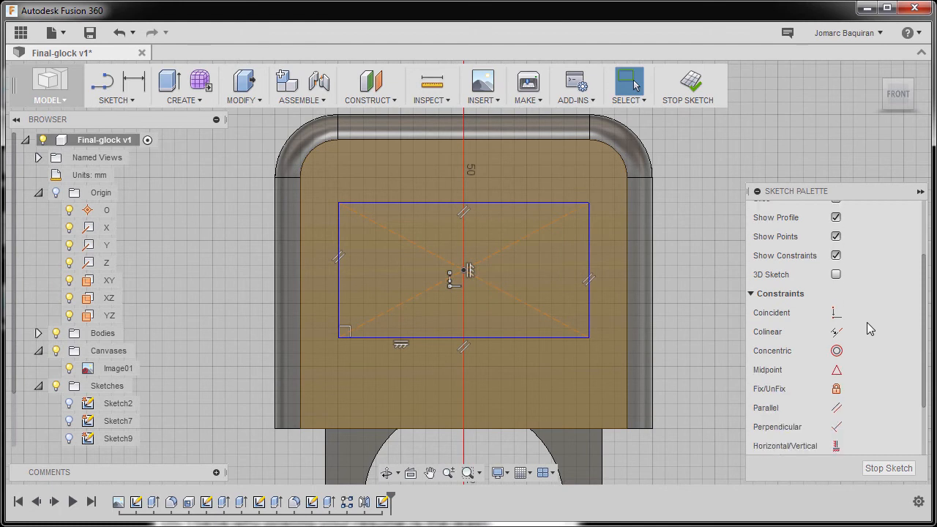
scroll(837, 449, down, 2)
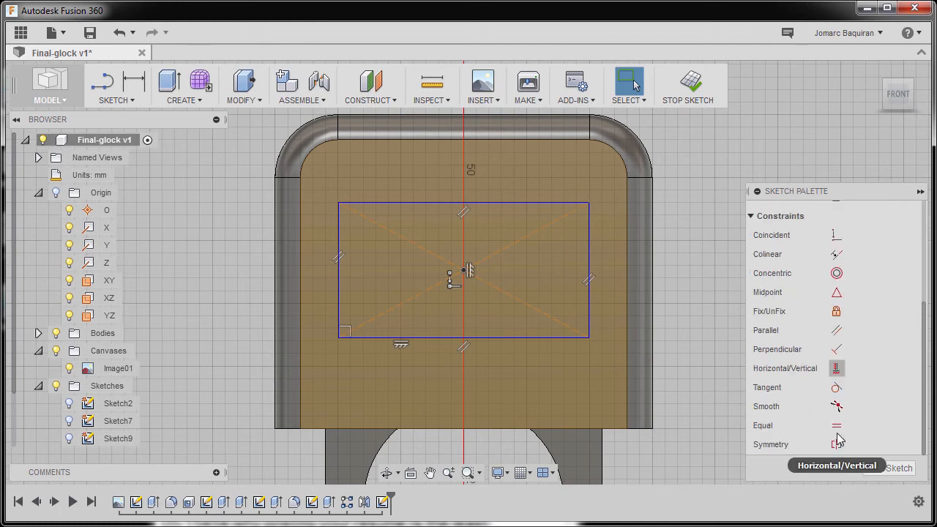
click(837, 368)
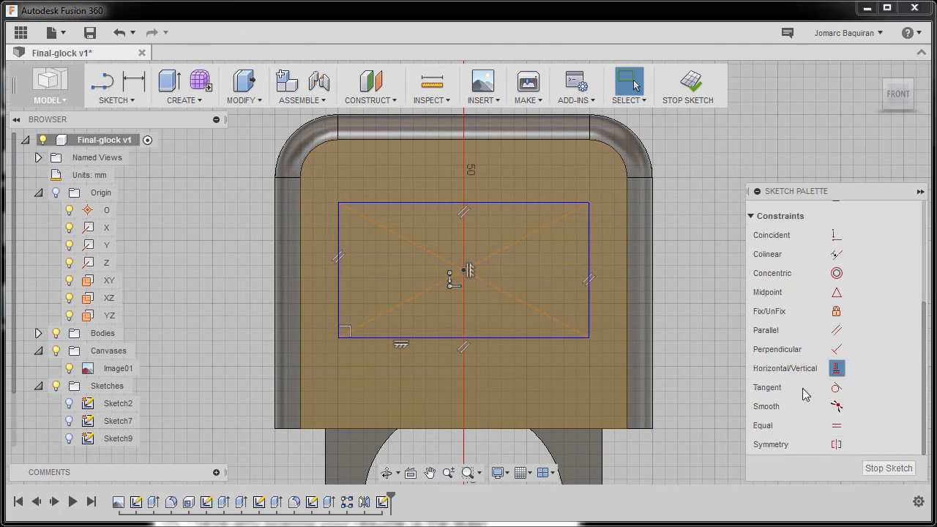
click(590, 204)
click(627, 178)
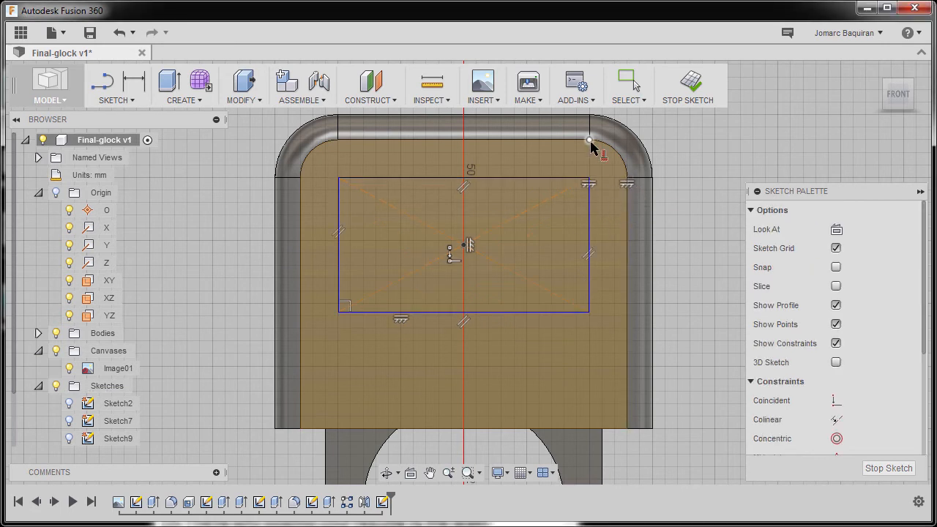
click(590, 140)
click(590, 181)
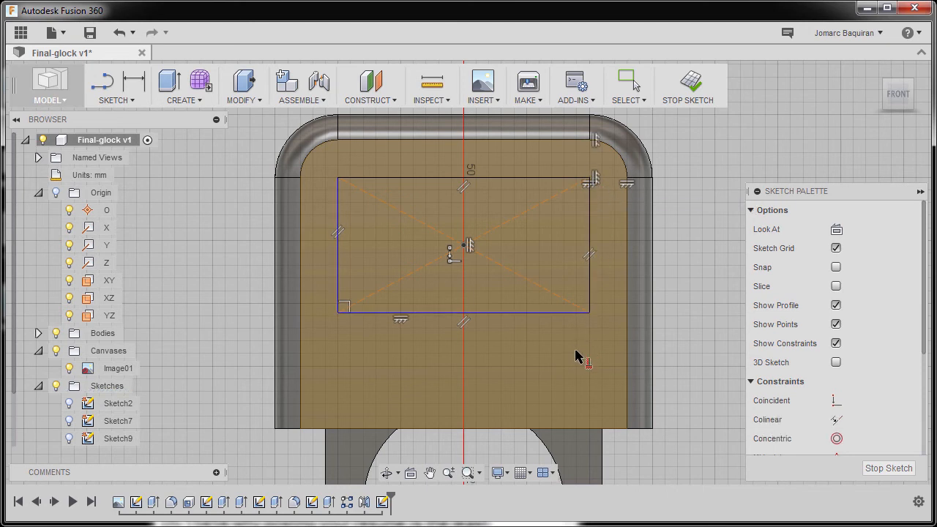
Constrain the rectangle's lower-right corner horizontally with the rear face's bottom-right corner
click(590, 313)
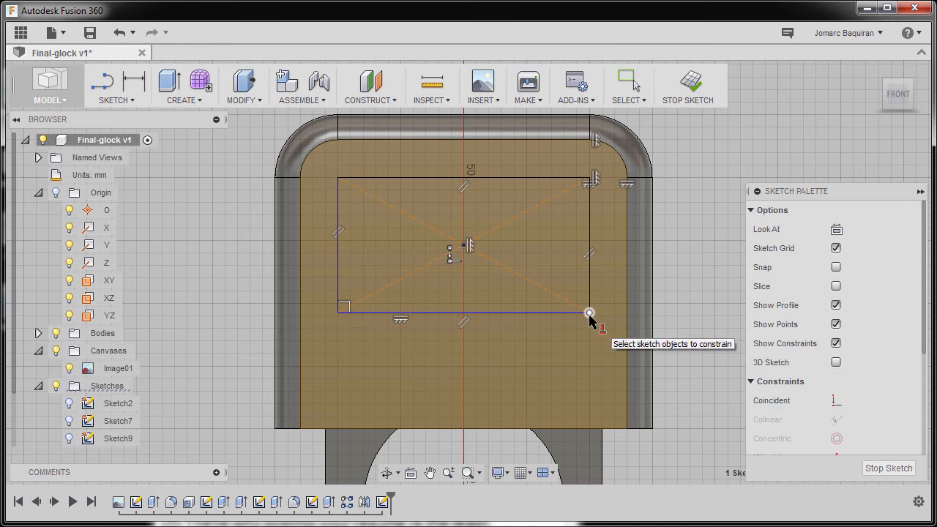
click(627, 429)
key(Escape)
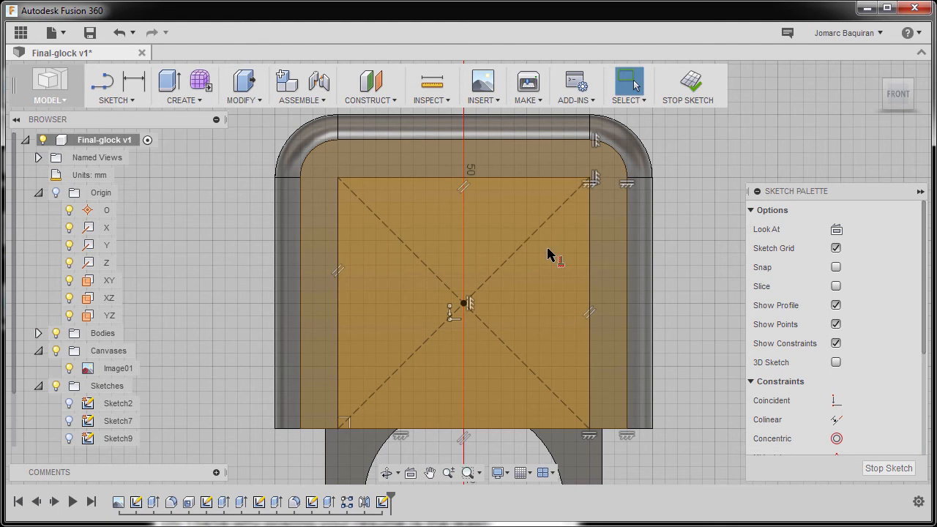
Sketch a thin two-point rectangle about 23 mm wide across the lower part of the large rectangle, overhanging both its sides
key(r)
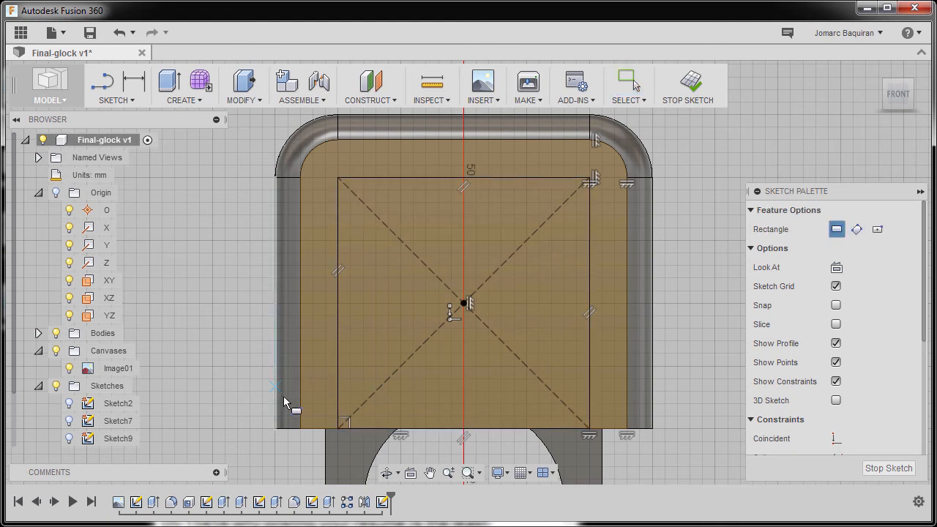
click(320, 357)
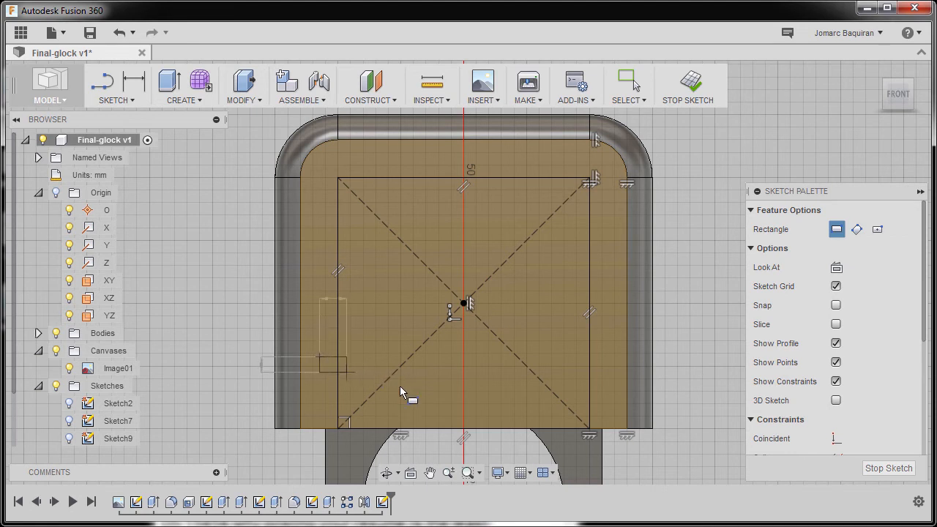
click(610, 393)
key(Escape)
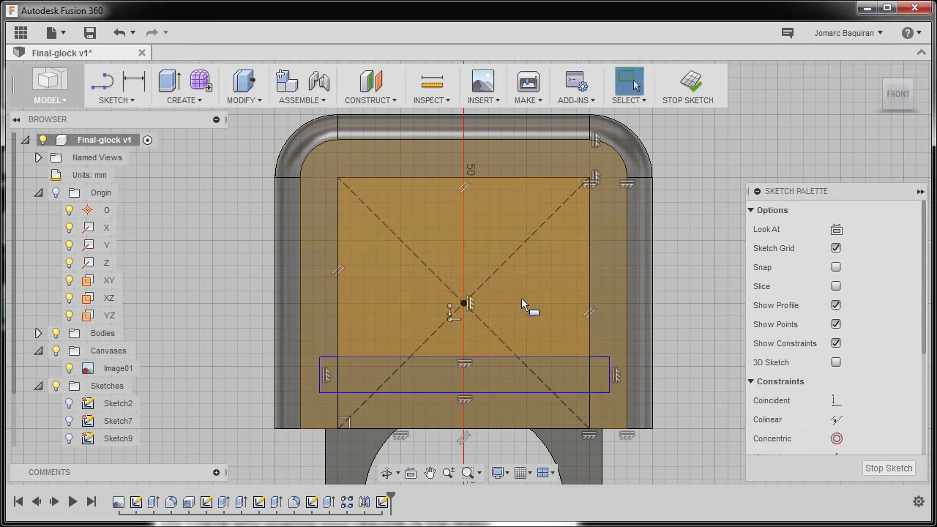
Draw a line from the large rectangle's center point to the midpoint of the thin rectangle's top edge
key(l)
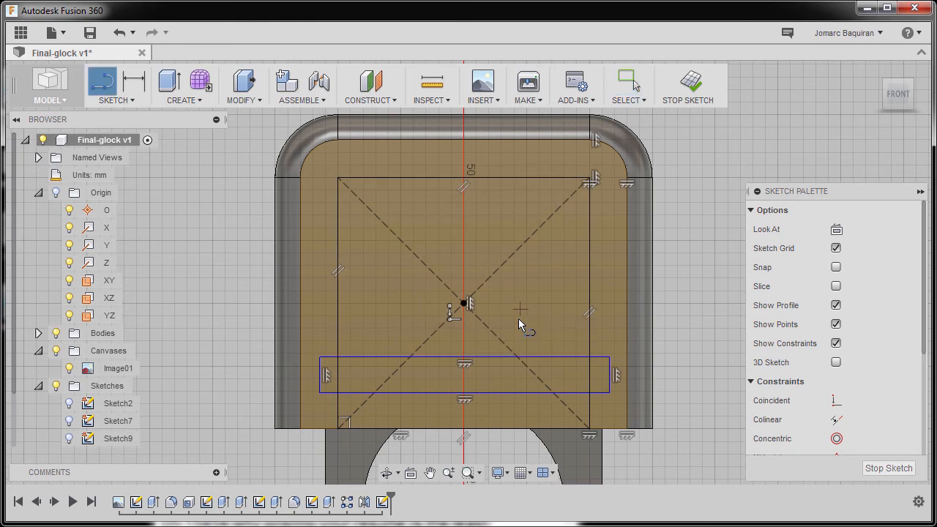
click(464, 303)
scroll(474, 358, up, 4)
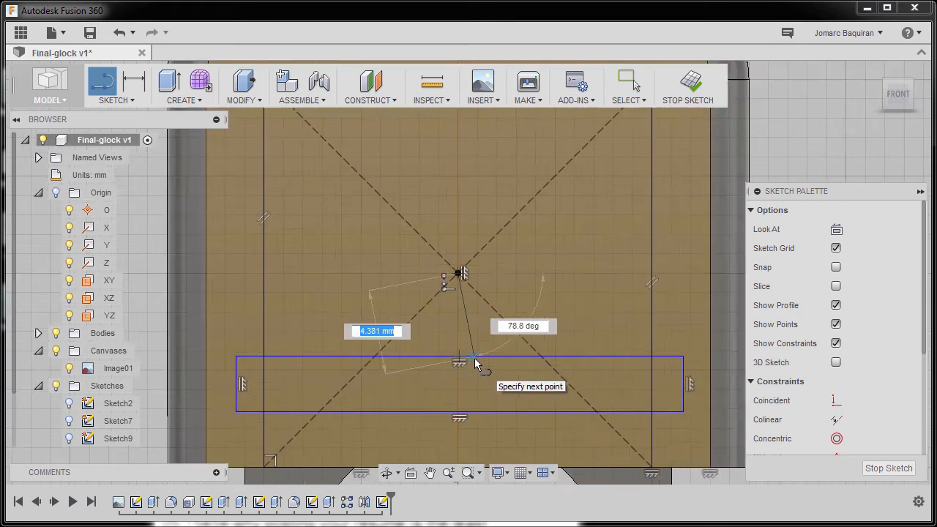
scroll(475, 358, up, 2)
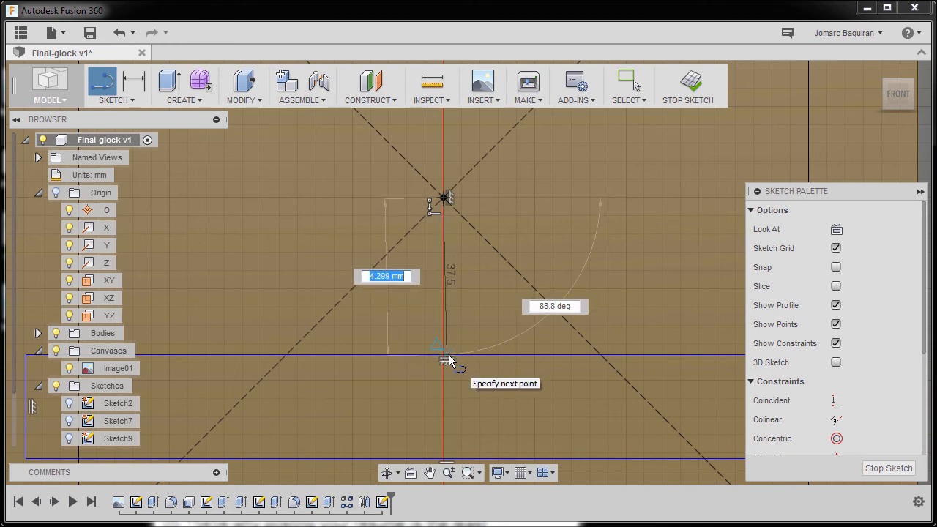
click(448, 361)
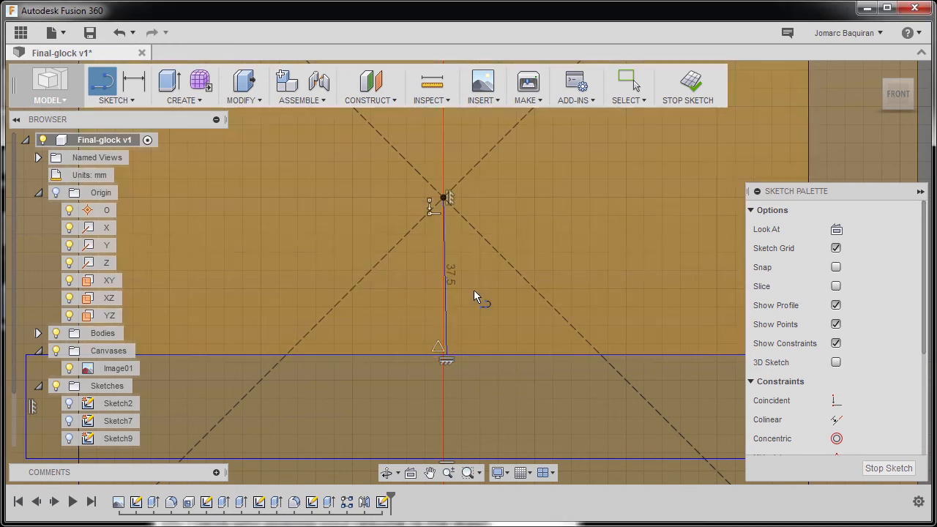
key(Escape)
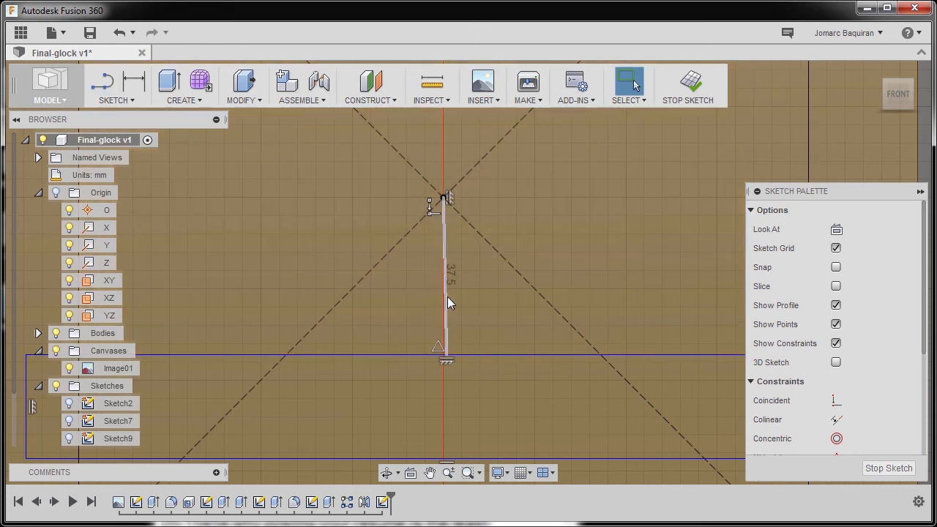
Convert the short center line to construction geometry and constrain it vertical
click(448, 299)
right_click(447, 302)
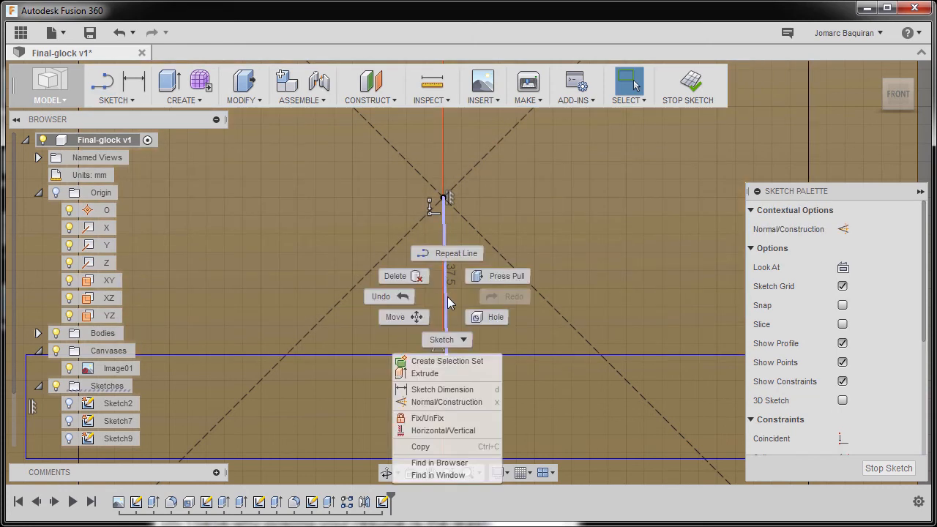
click(448, 403)
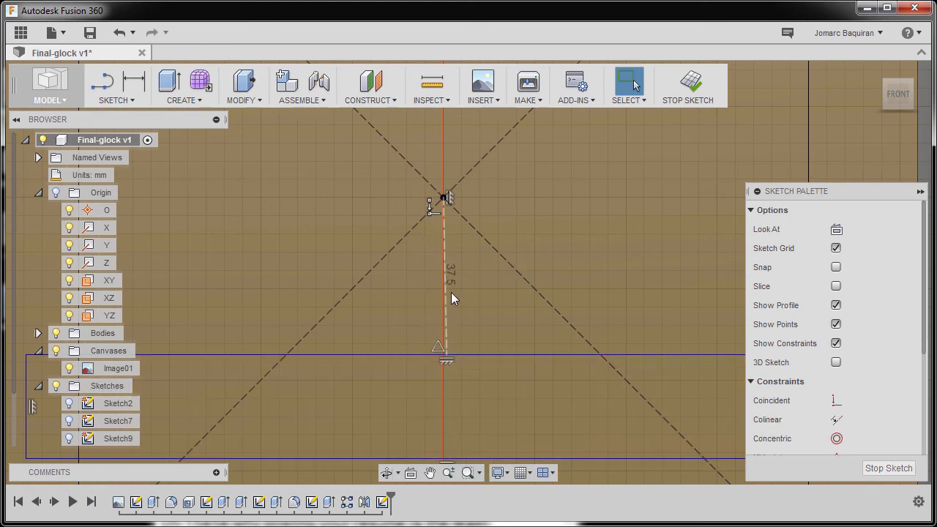
right_click(446, 253)
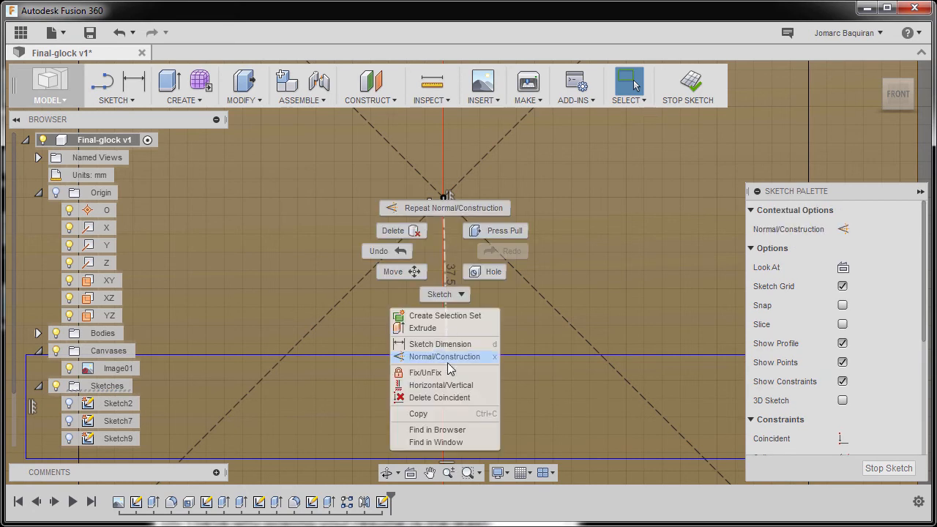
click(448, 386)
scroll(445, 289, down, 4)
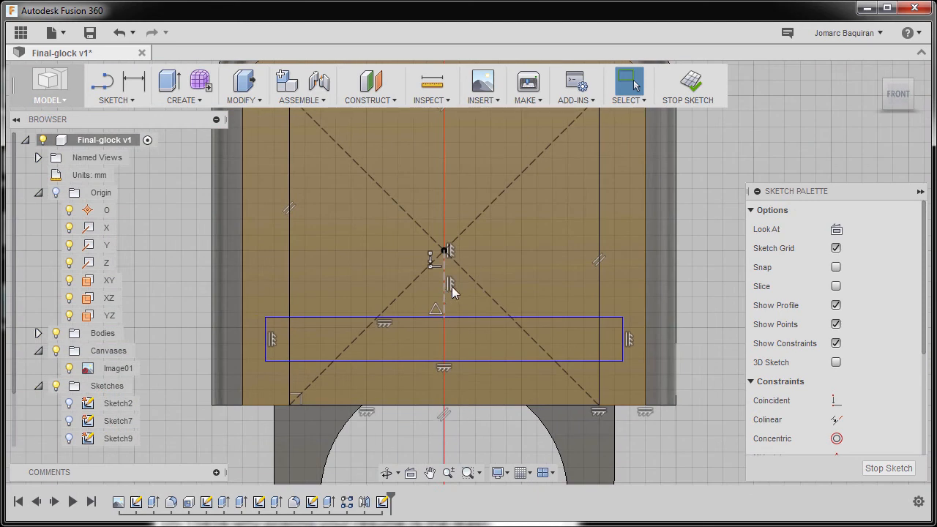
Make the thin rectangle's lower-right corner coincident with the bottom edge of the rear face
click(837, 402)
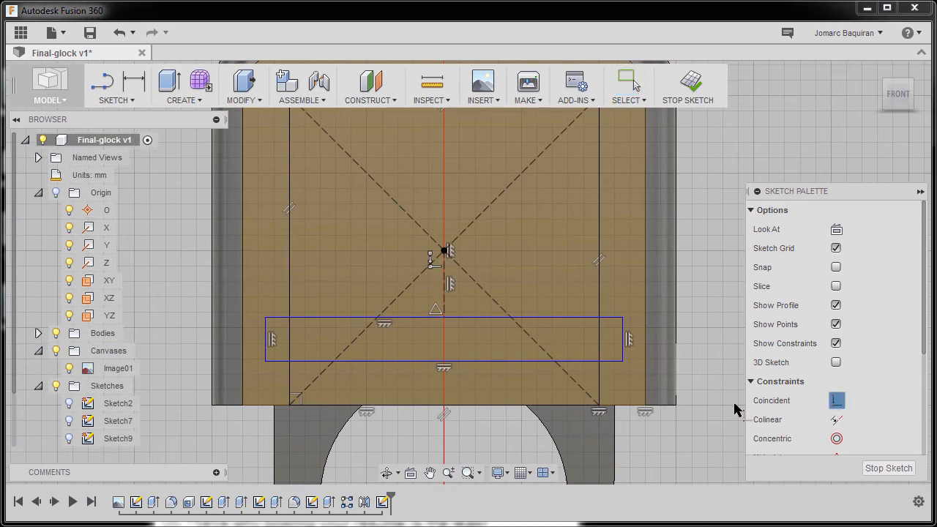
click(622, 360)
click(577, 405)
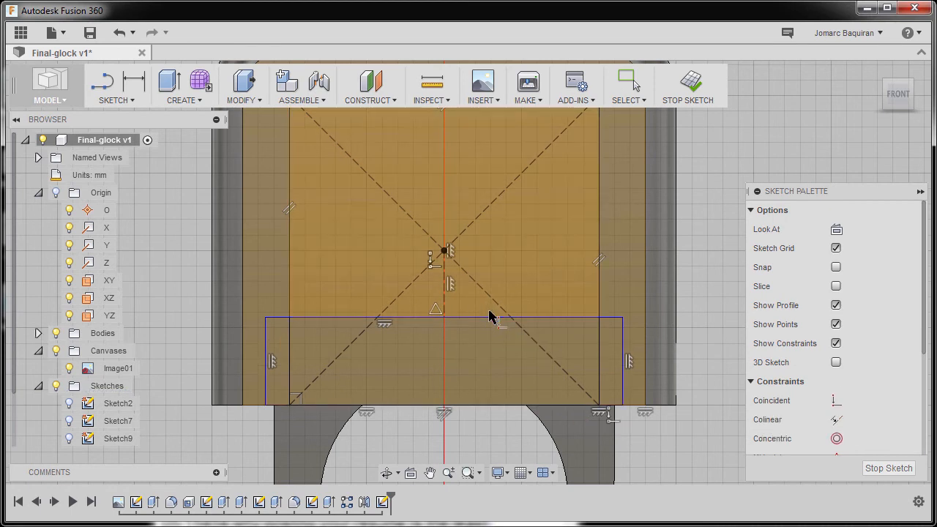
key(Escape)
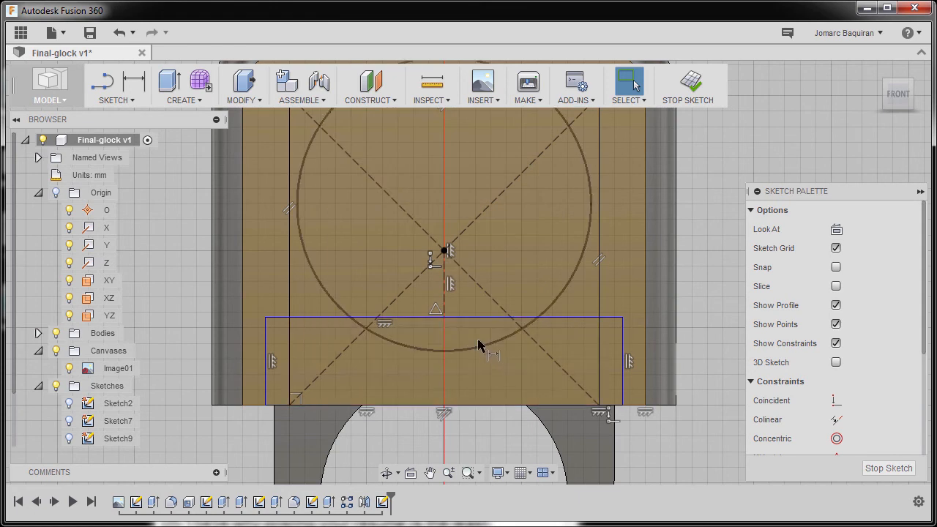
Dimension the thin rectangle's height between its top edge and the face's bottom edge as 3 mm
key(d)
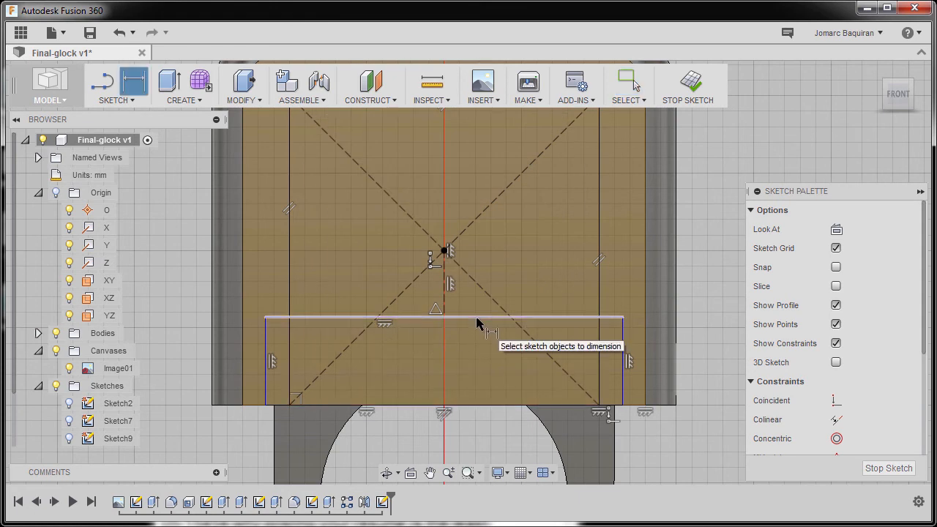
click(476, 319)
click(406, 404)
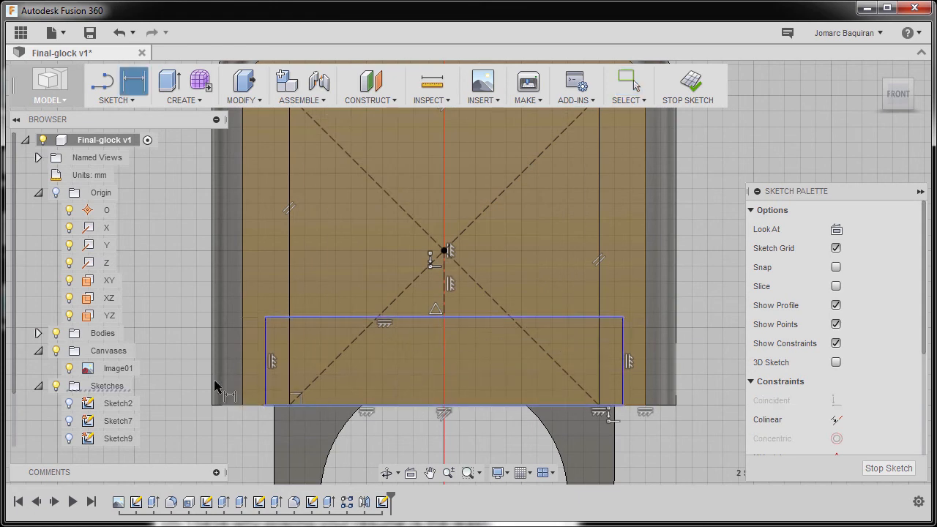
click(185, 364)
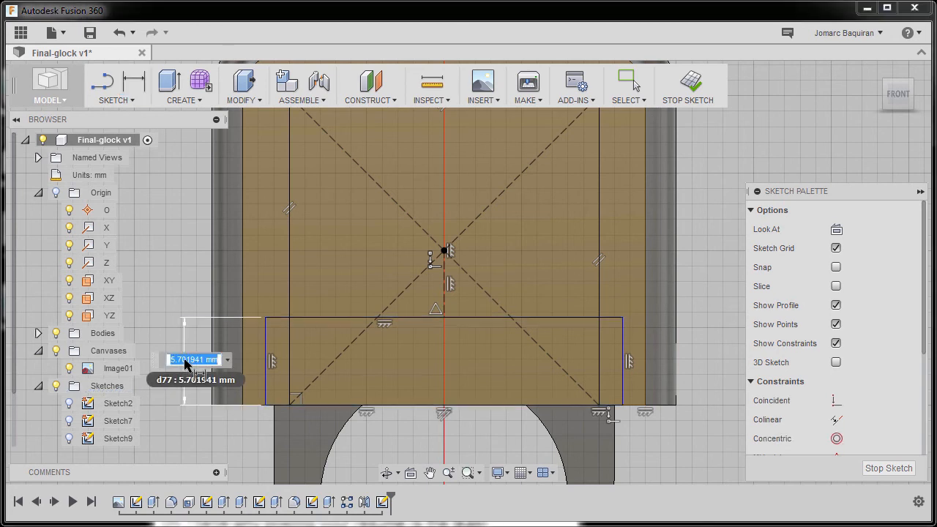
text(3)
key(Return)
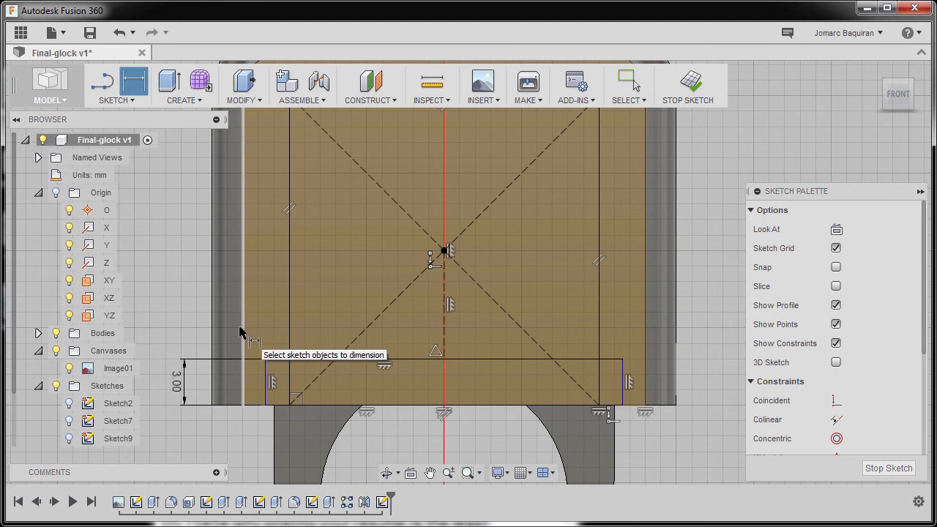
key(Escape)
Dimension the thin rectangle's width between its two vertical sides as 27 mm
key(d)
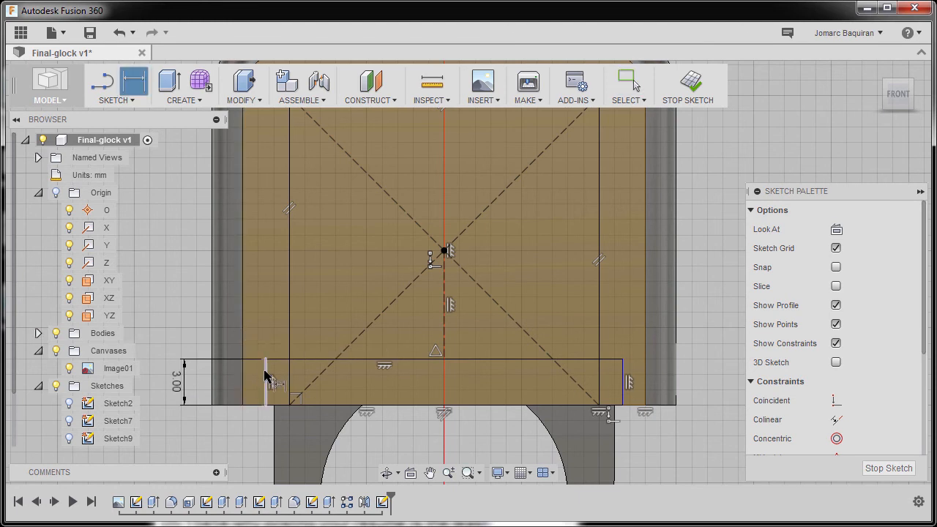
click(623, 377)
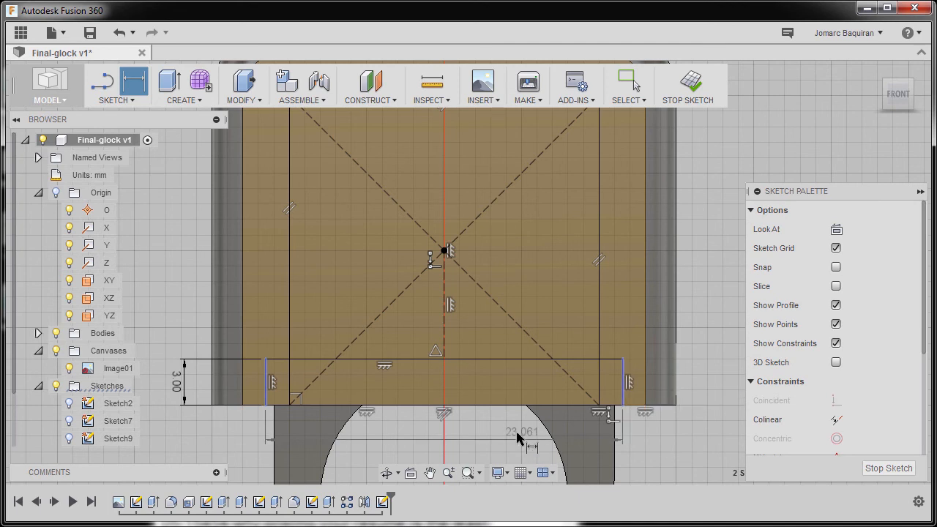
click(444, 450)
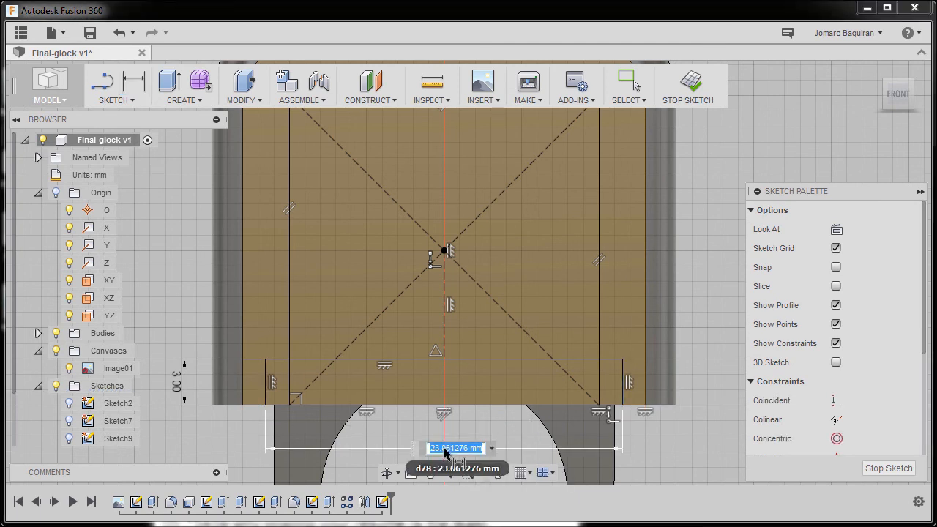
text(27)
key(Return)
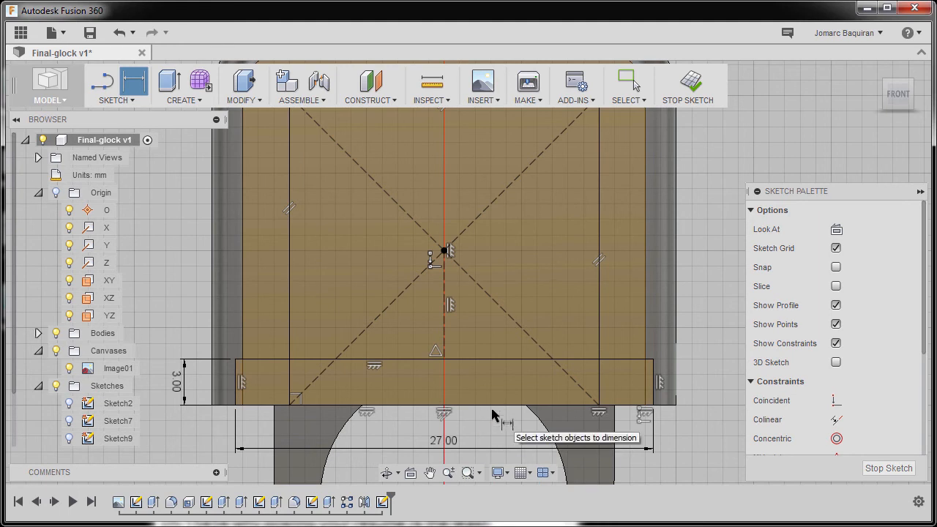
key(Escape)
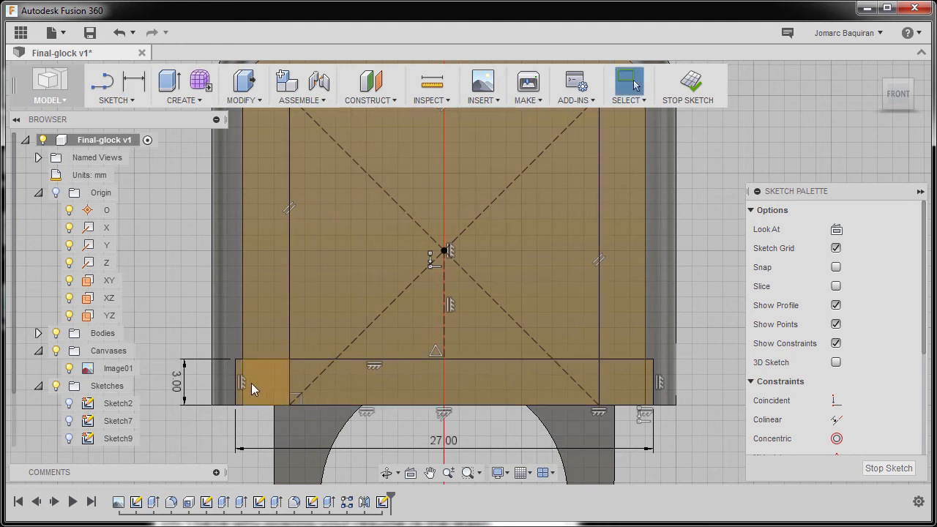
Select all the regions inside the large rectangle and the thin bottom rectangle on the slide's rear face for an Extrude
scroll(305, 342, down, 3)
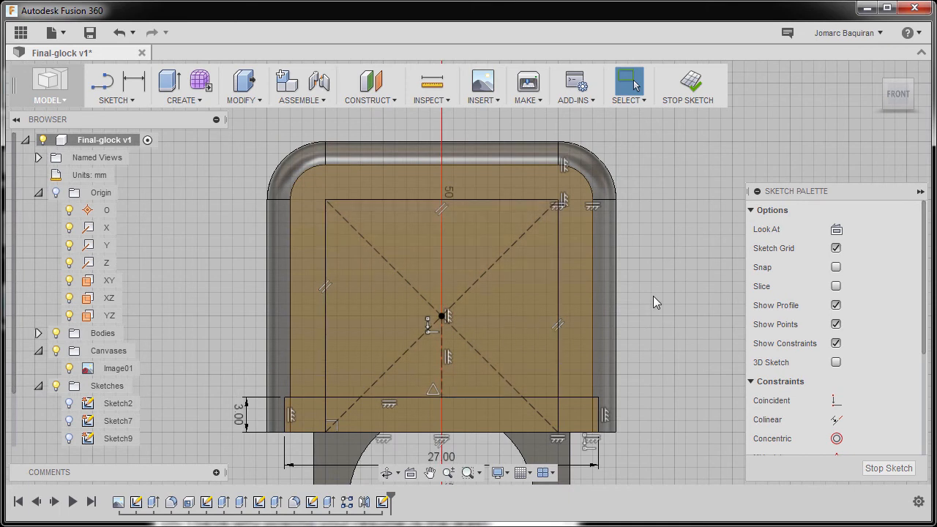
key(e)
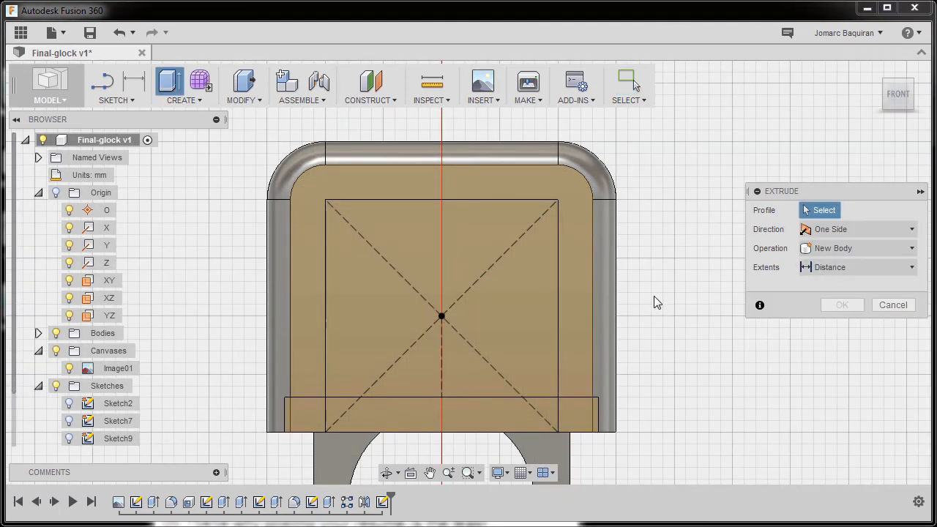
click(382, 238)
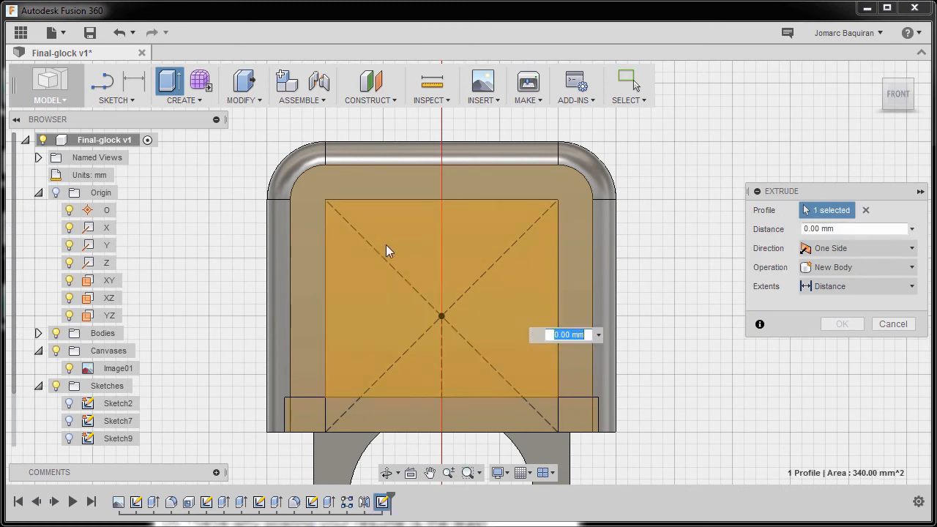
click(308, 417)
click(380, 416)
click(545, 415)
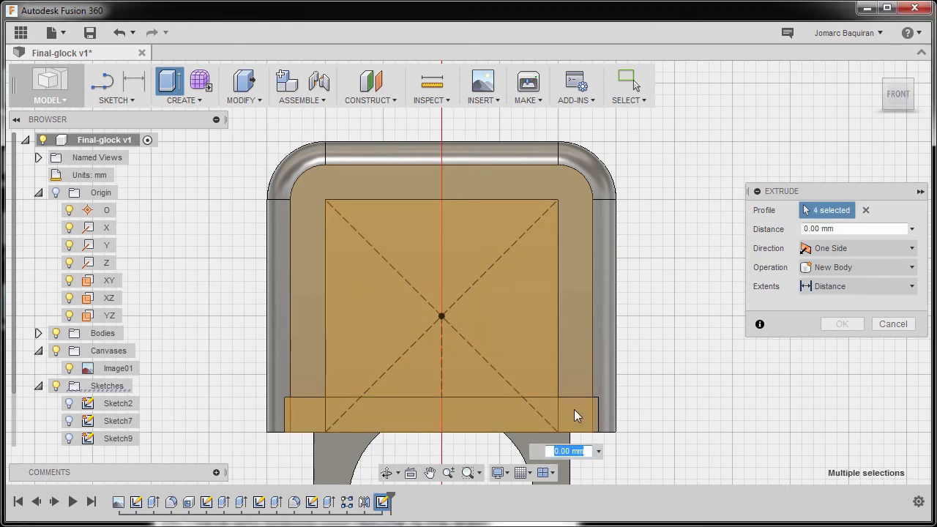
click(593, 417)
click(487, 251)
Cut the selected stepped profile through the slide's rear wall, with its extent set to the wall's inner face
shift+middle_drag(448, 264, 611, 292)
drag(590, 291, 532, 288)
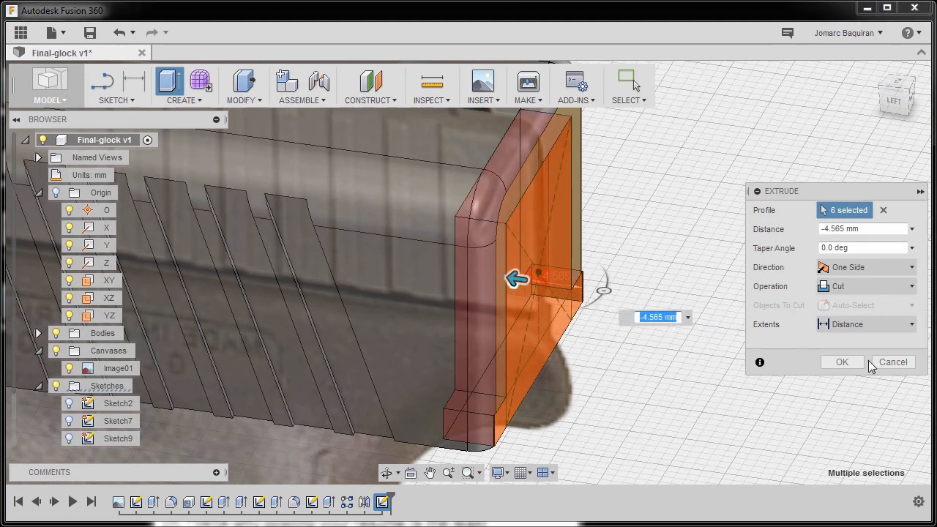
click(867, 325)
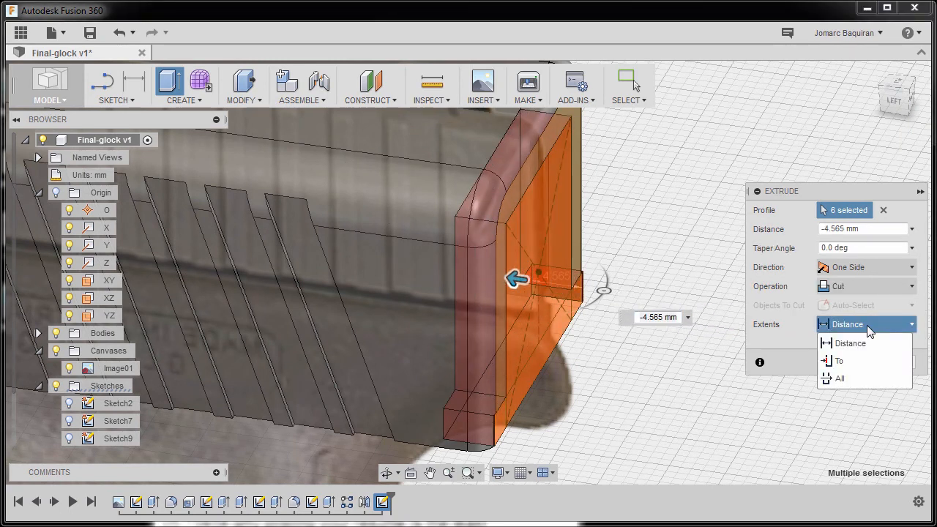
click(850, 361)
shift+middle_drag(638, 345, 705, 301)
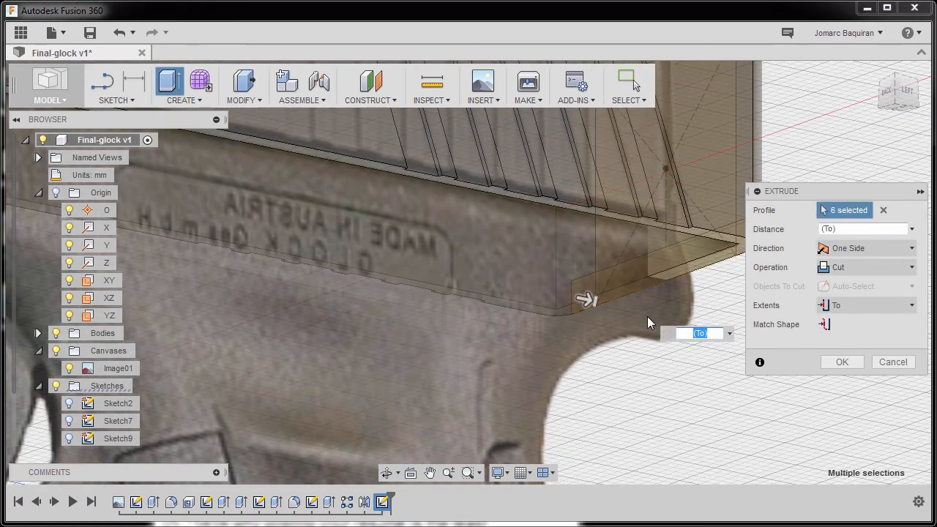
click(571, 245)
shift+middle_drag(566, 334, 421, 379)
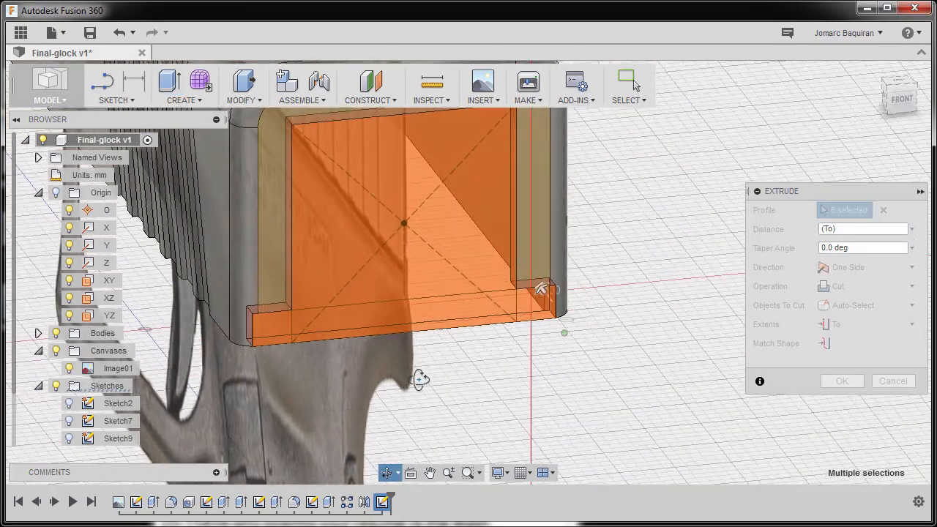
shift+middle_drag(661, 266, 676, 308)
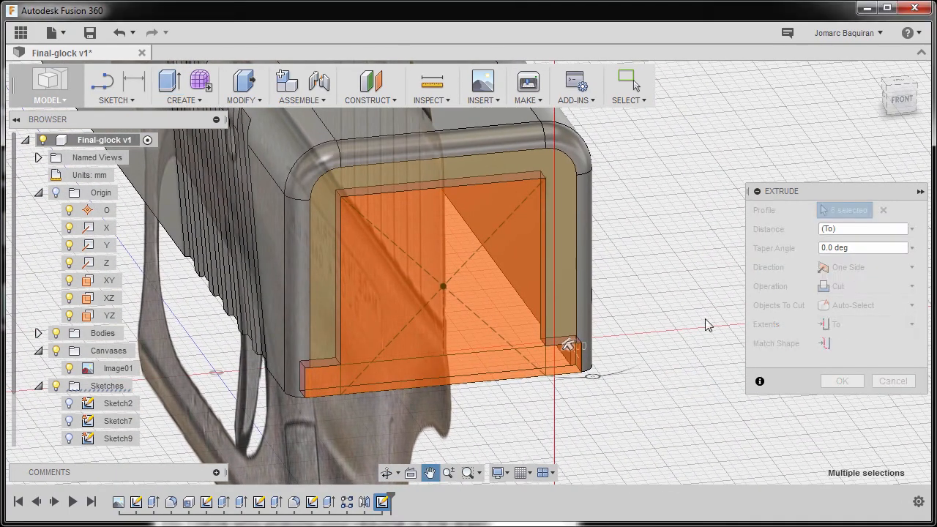
click(857, 386)
Hide the reference image canvases to show only the slide body with its rear opening
shift+middle_drag(696, 268, 646, 236)
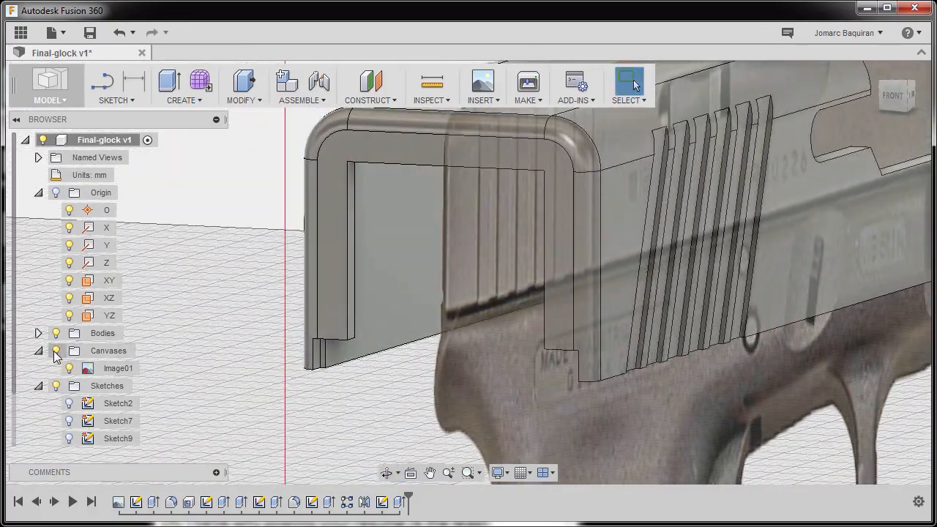
click(56, 351)
scroll(505, 281, down, 3)
shift+middle_drag(511, 284, 485, 300)
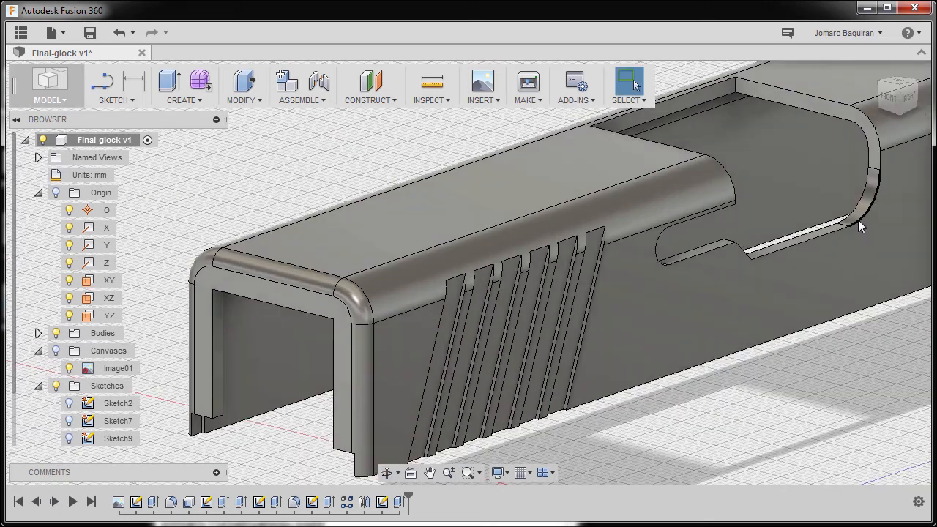
Select the two upper inner corner edges of the slide's rear opening for a Fillet
key(f)
shift+middle_drag(219, 337, 288, 273)
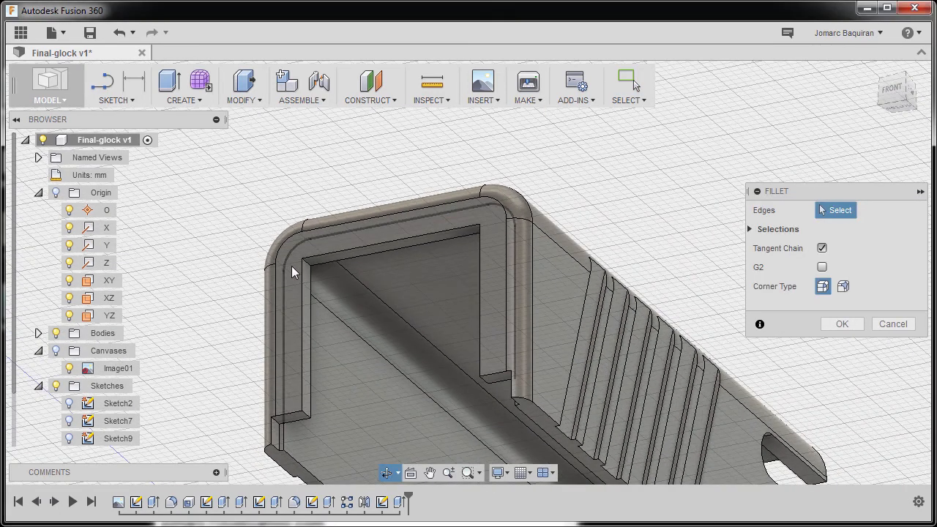
click(310, 266)
shift+middle_drag(366, 257, 444, 291)
middle_drag(566, 290, 608, 258)
scroll(566, 251, up, 5)
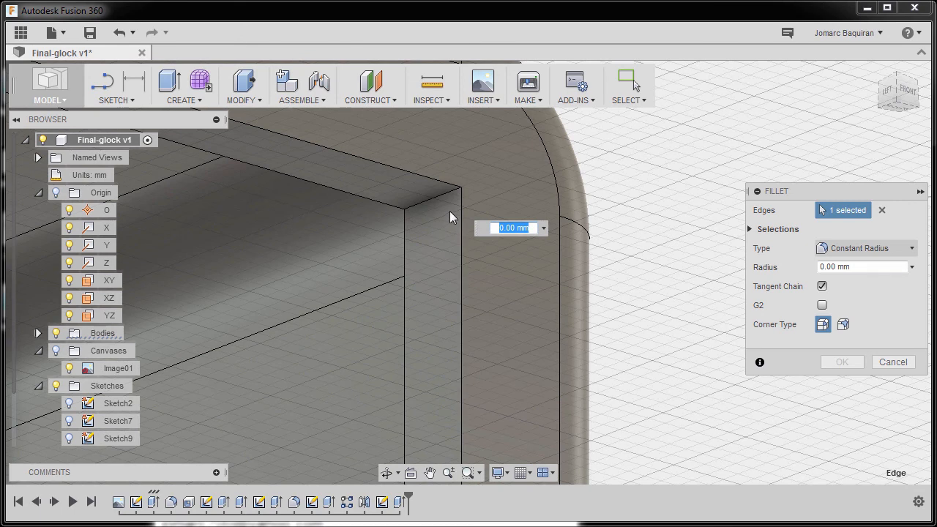
click(442, 191)
scroll(439, 197, down, 3)
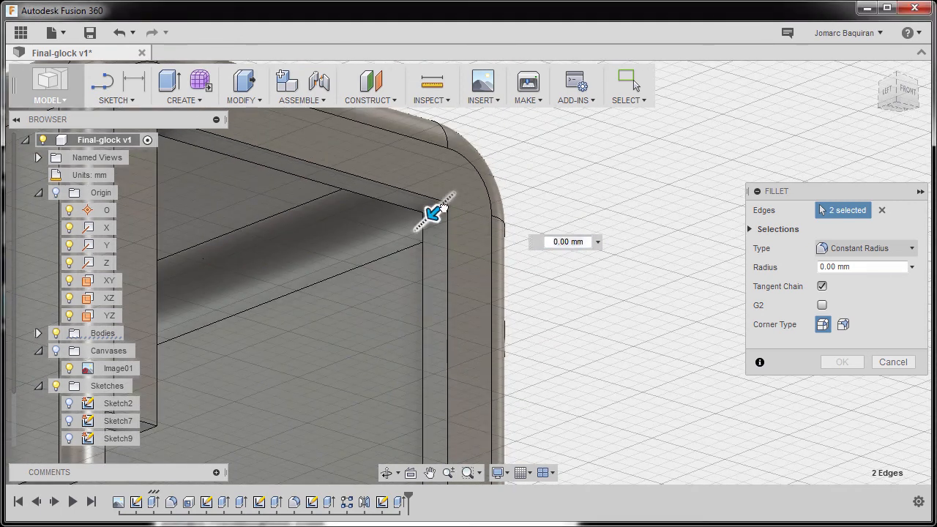
Round the two selected corner edges with a 3 mm constant radius and return to the home view
text(3)
shift+middle_drag(566, 253, 529, 276)
click(900, 94)
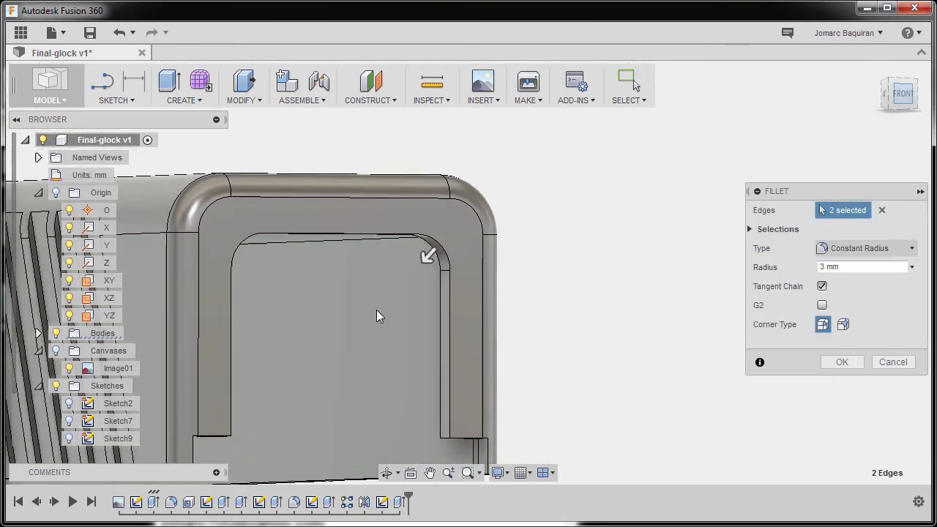
scroll(431, 245, up, 2)
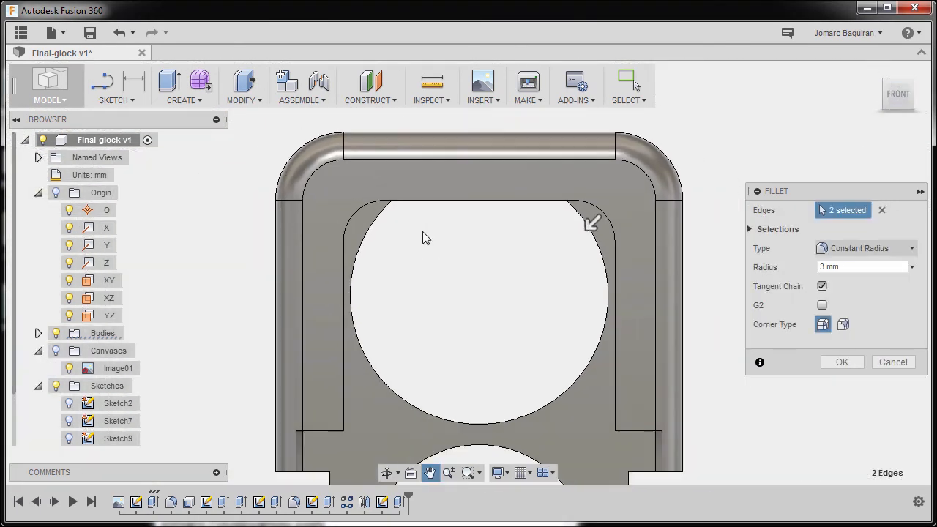
click(843, 363)
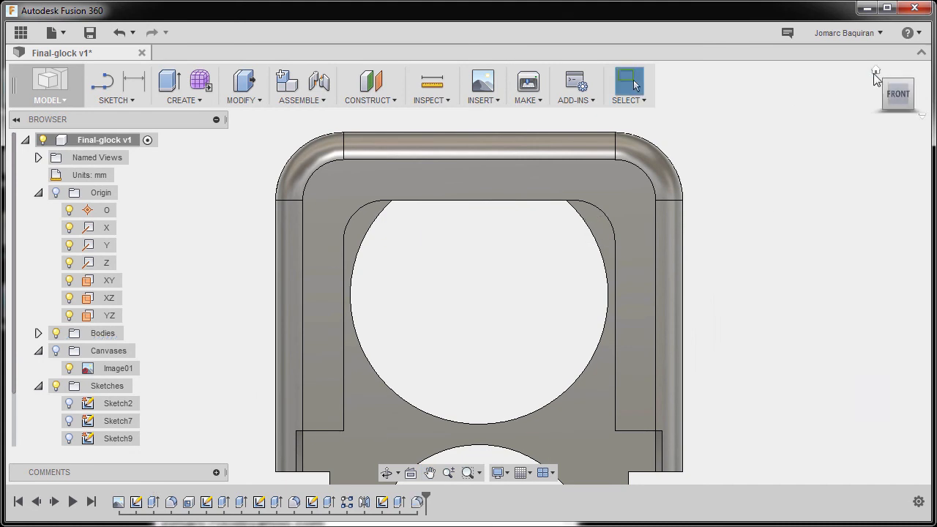
click(877, 71)
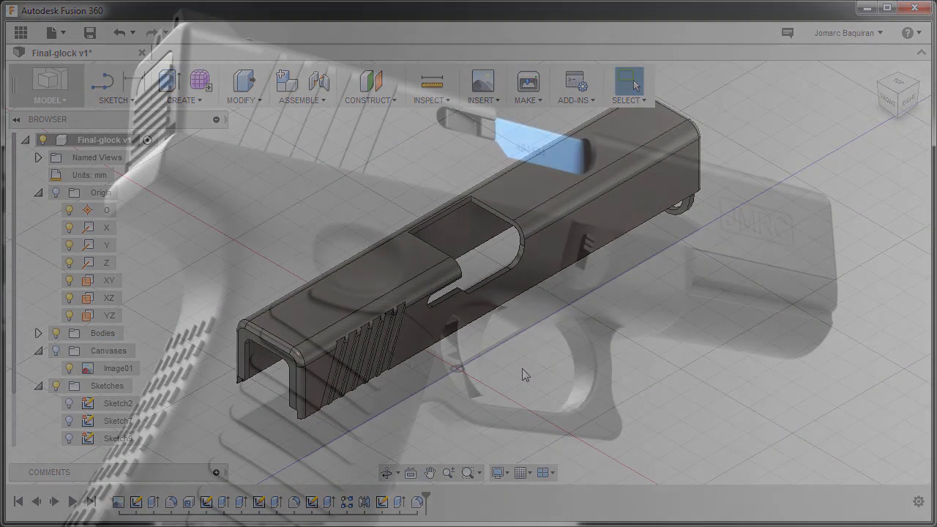